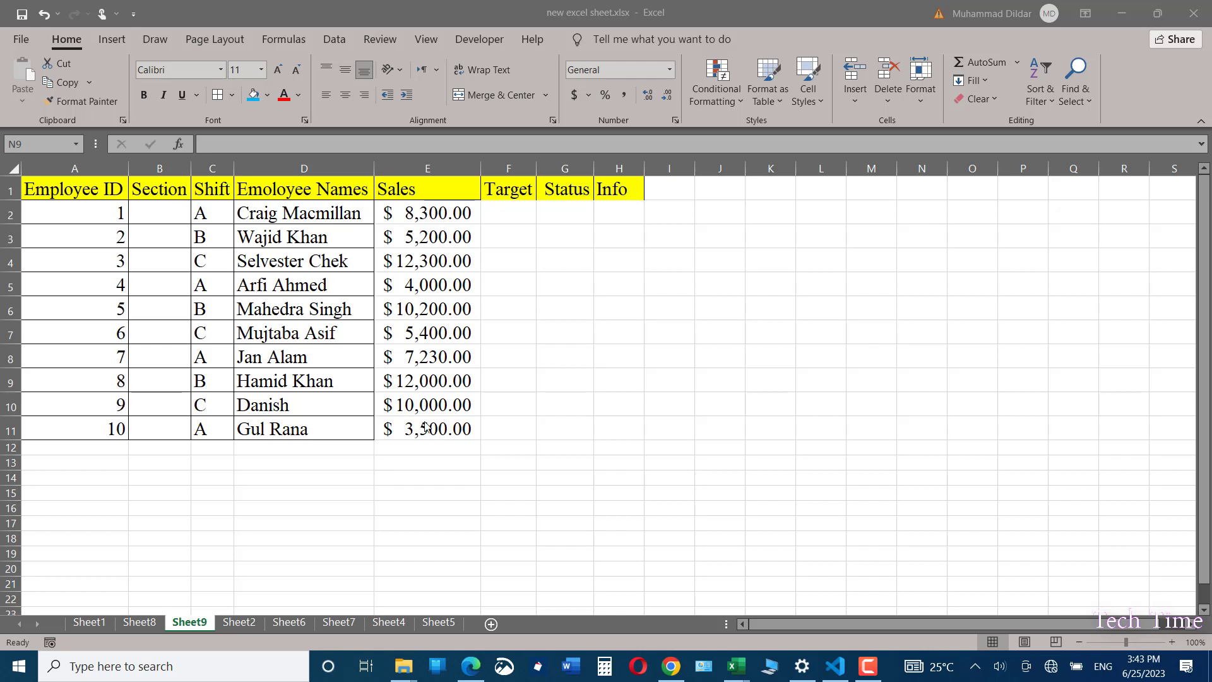
# Step: Insert a Form Control check box inside cell F2 of the Target column
pyautogui.click(501, 212)
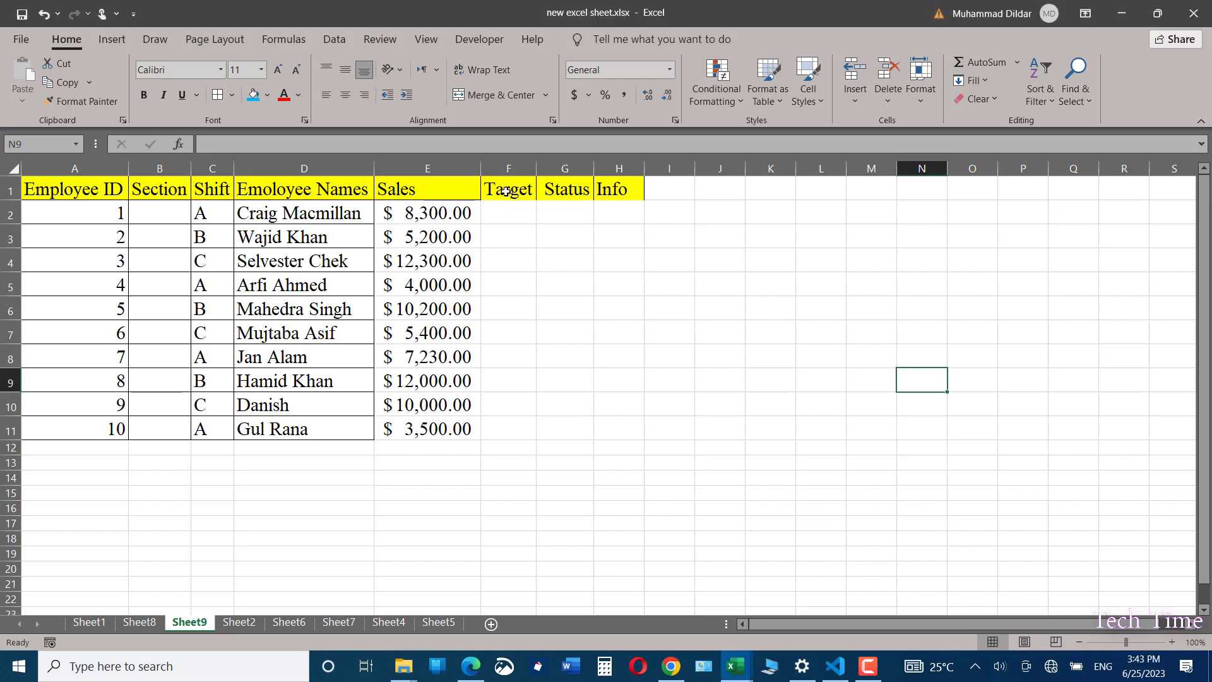
pyautogui.click(506, 217)
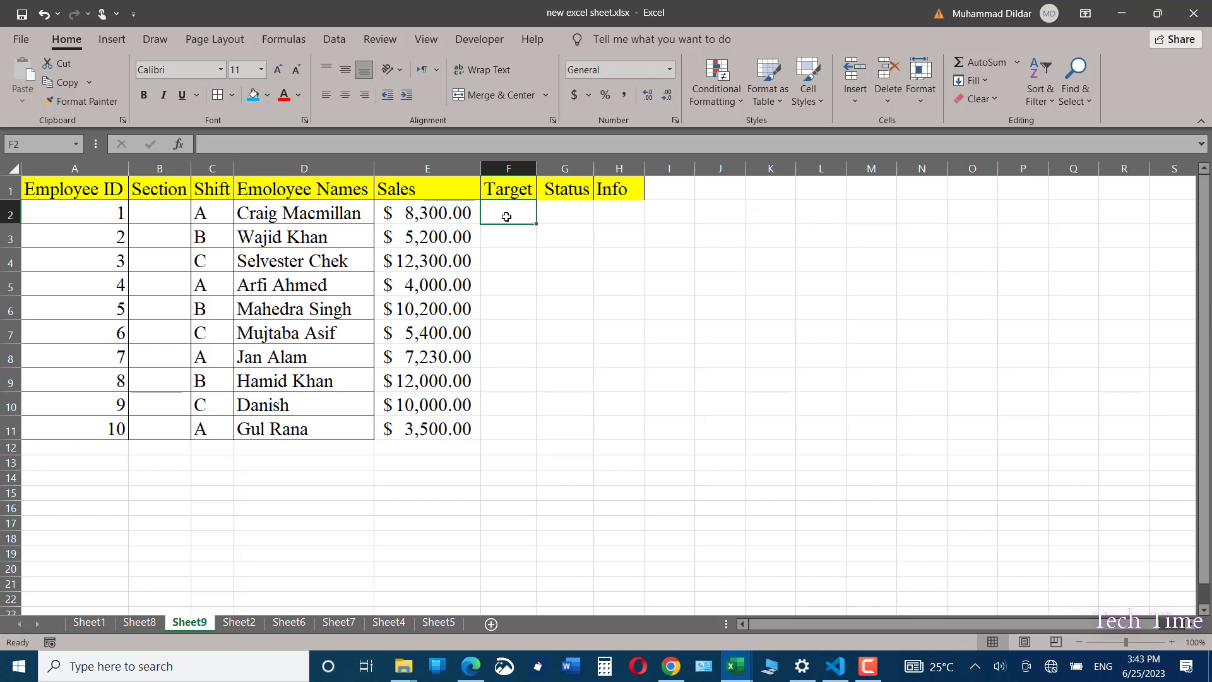
pyautogui.click(487, 40)
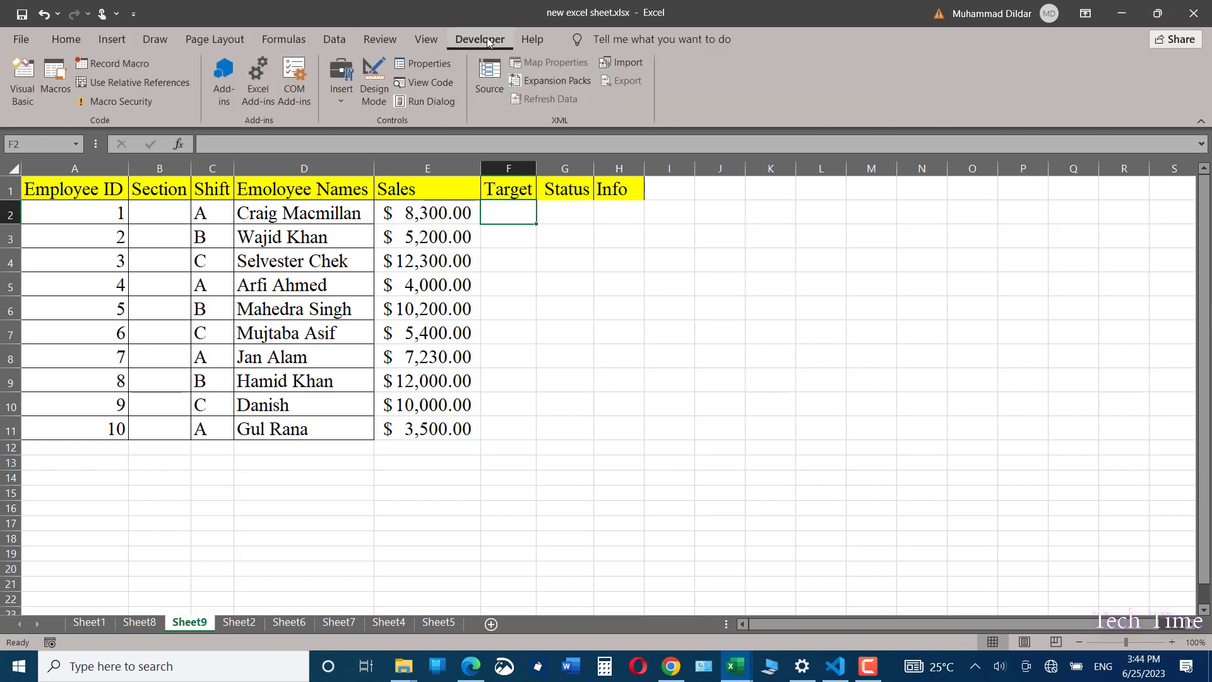
pyautogui.click(339, 101)
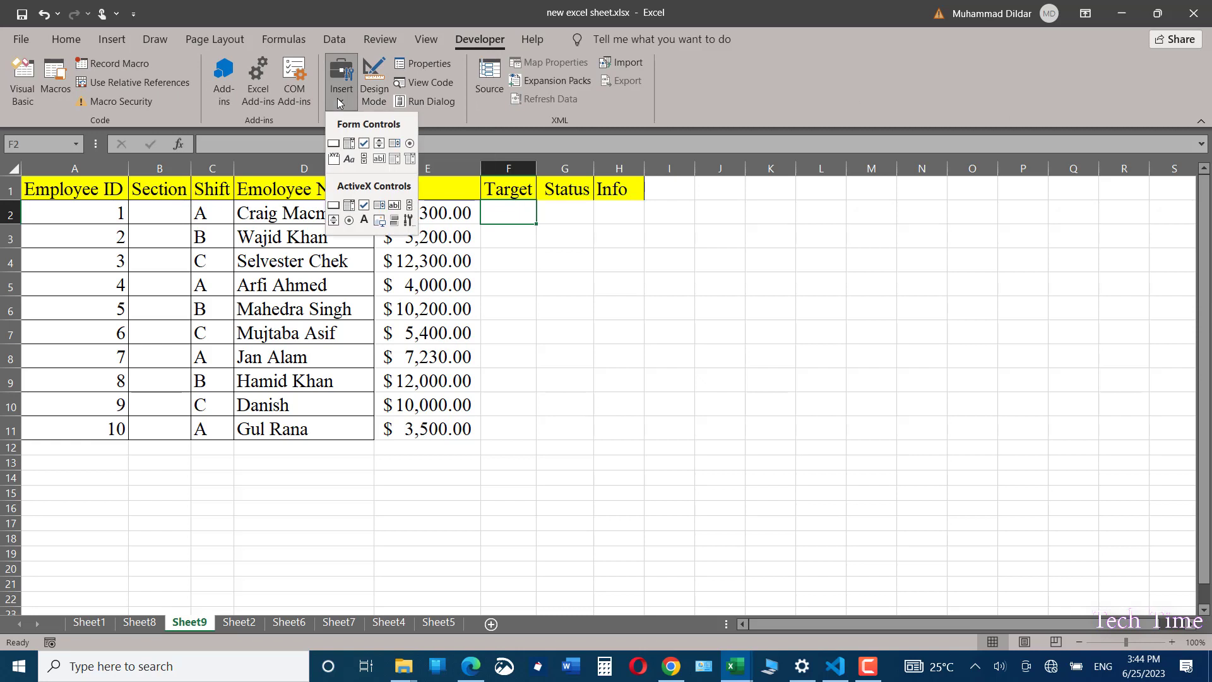
pyautogui.click(365, 144)
pyautogui.moveTo(490, 207); pyautogui.dragTo(526, 220)
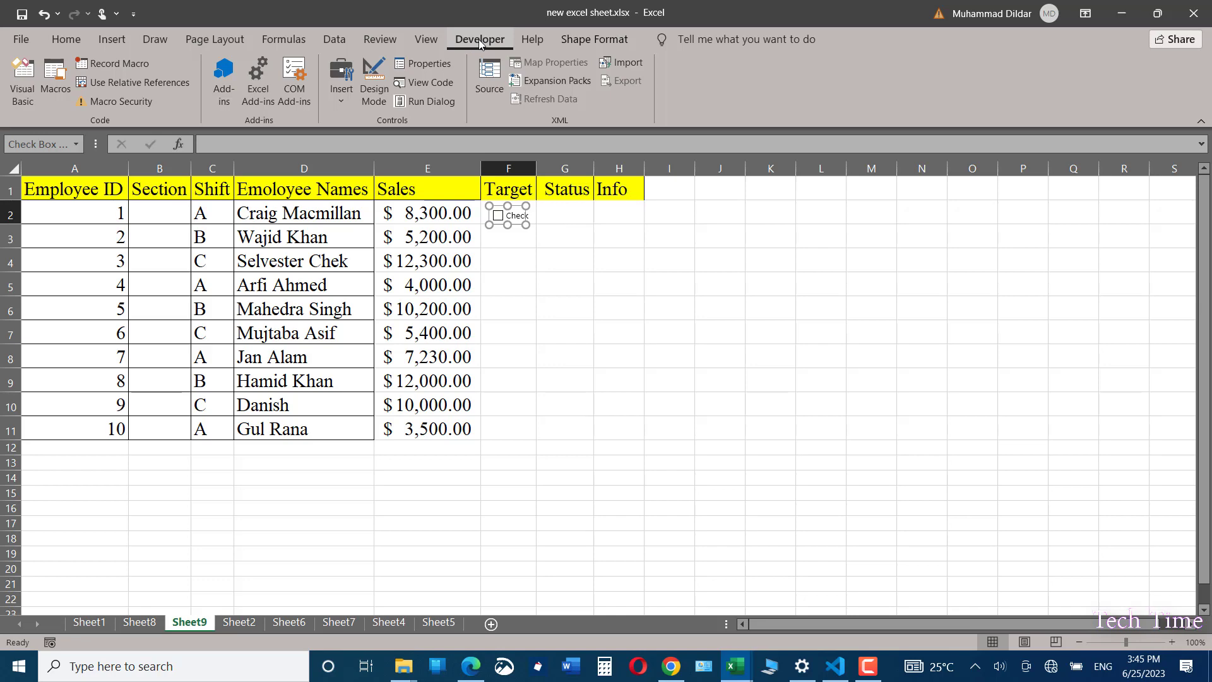
# Step: Check in the ribbon customization options that the Developer tab is enabled, and deselect the check box
pyautogui.rightClick(774, 85)
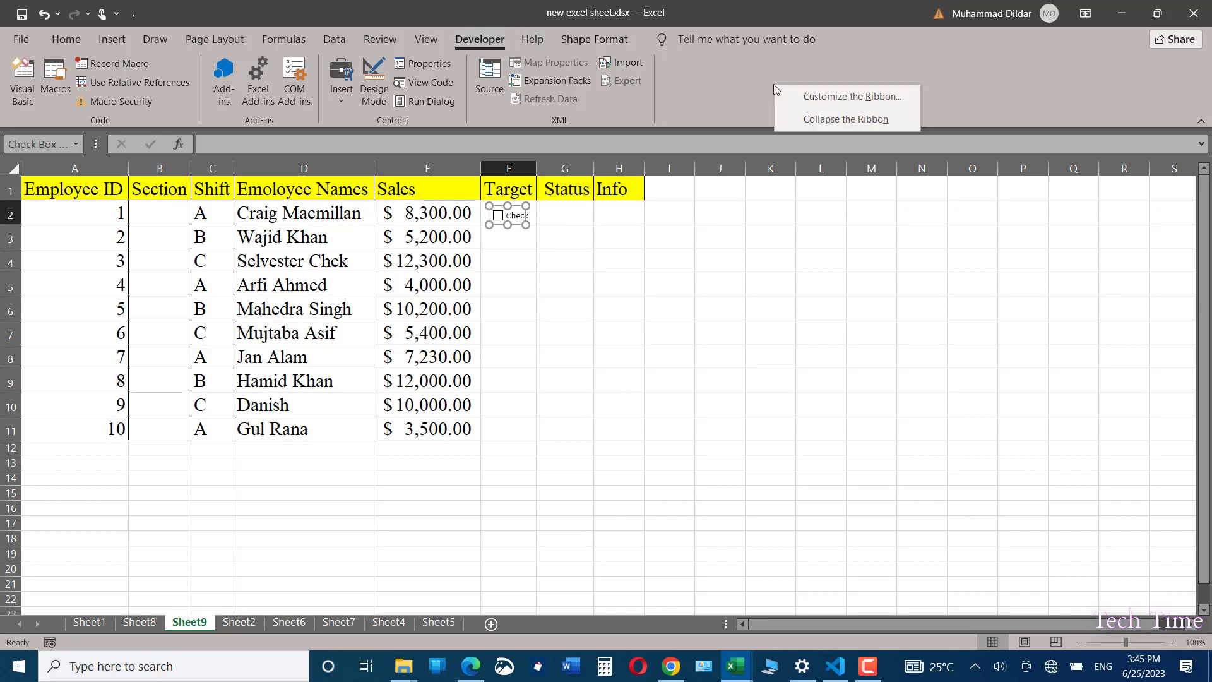
pyautogui.click(823, 98)
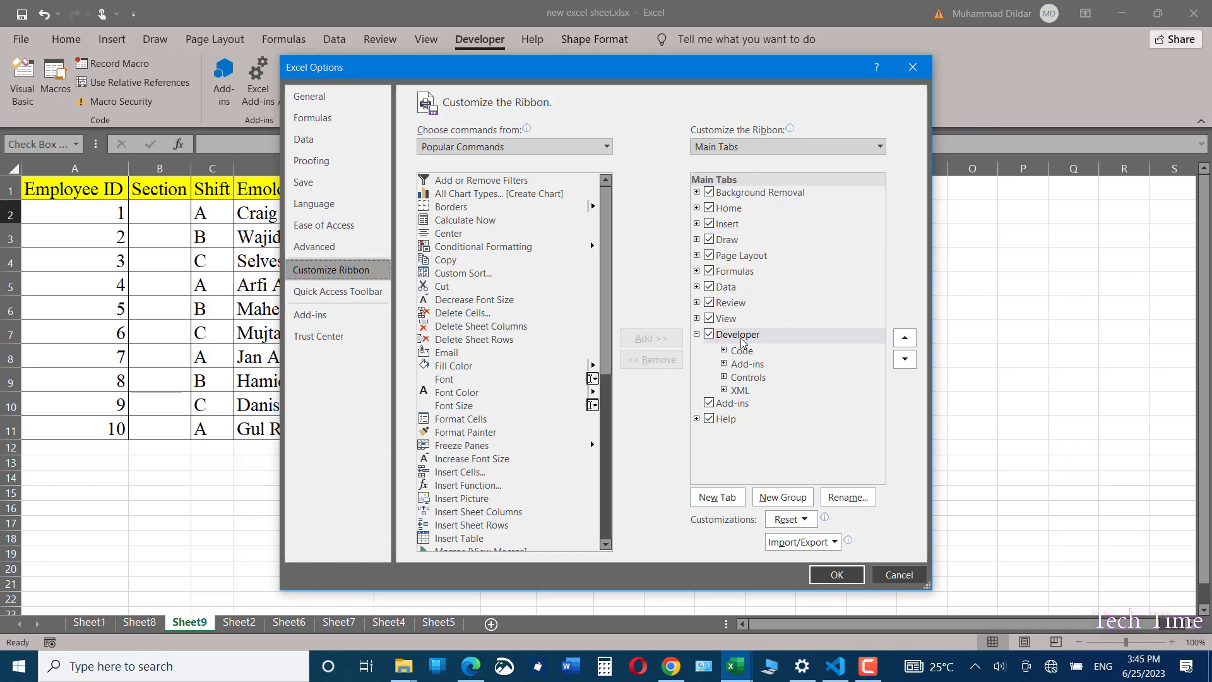
pyautogui.click(846, 579)
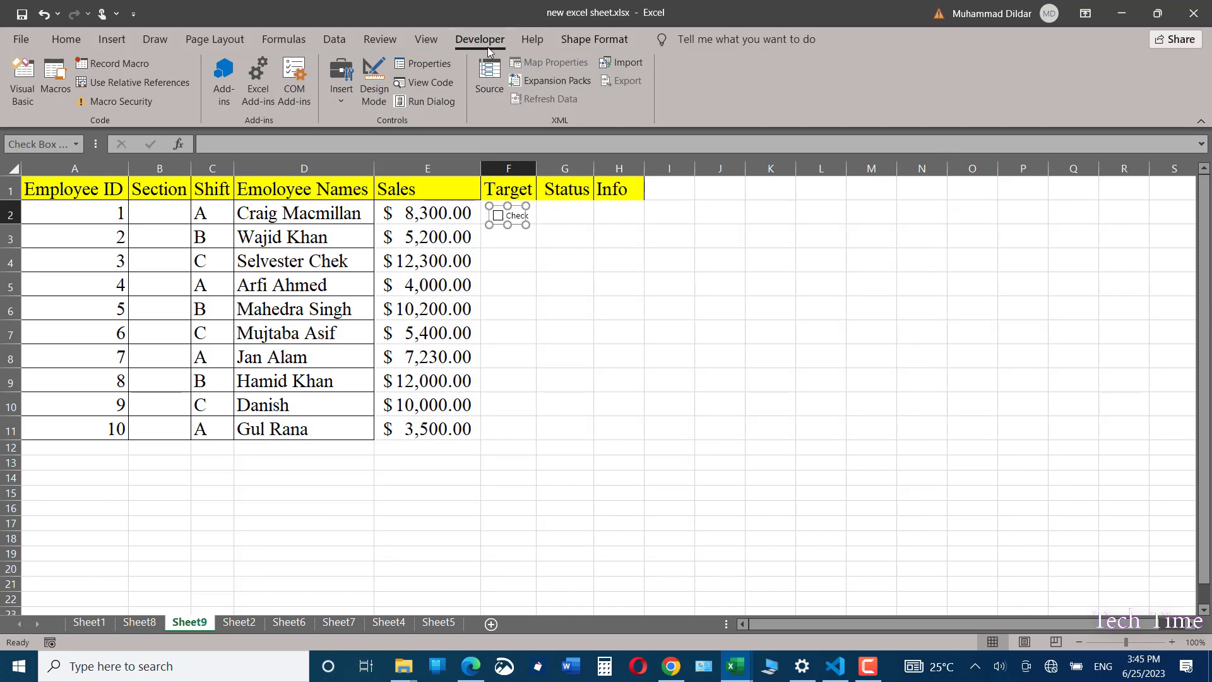
pyautogui.click(619, 262)
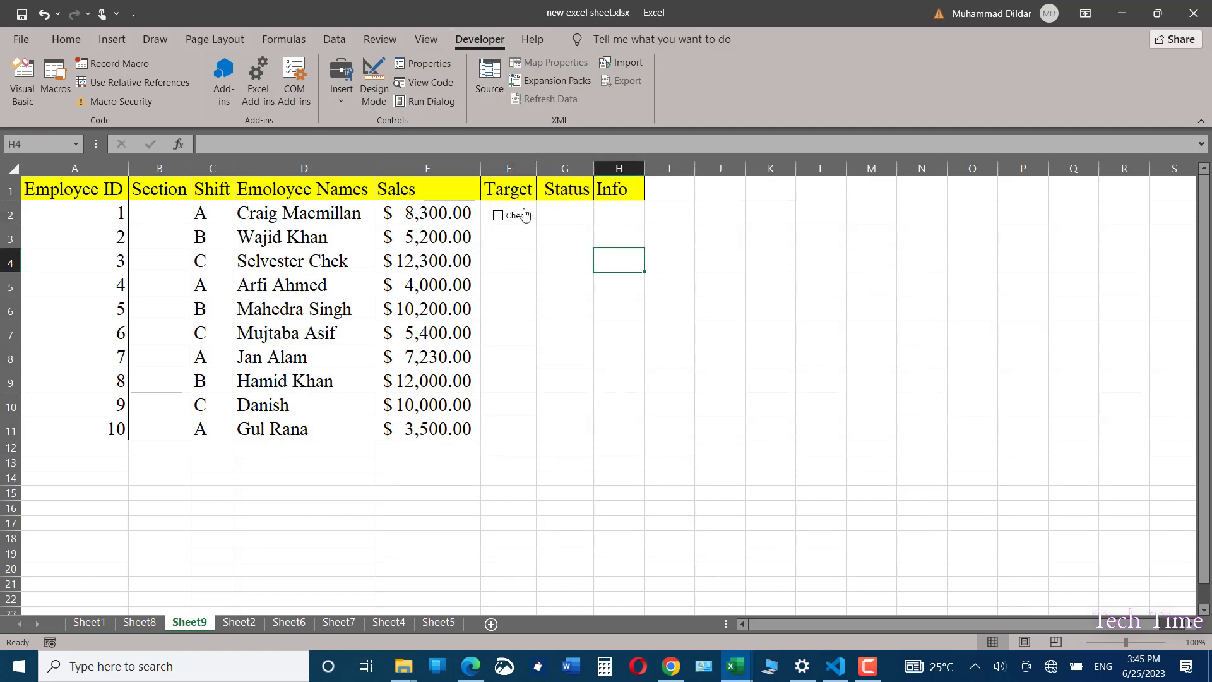
# Step: Delete the label text of the check box in F2, leaving only the box
pyautogui.rightClick(524, 209)
pyautogui.click(571, 290)
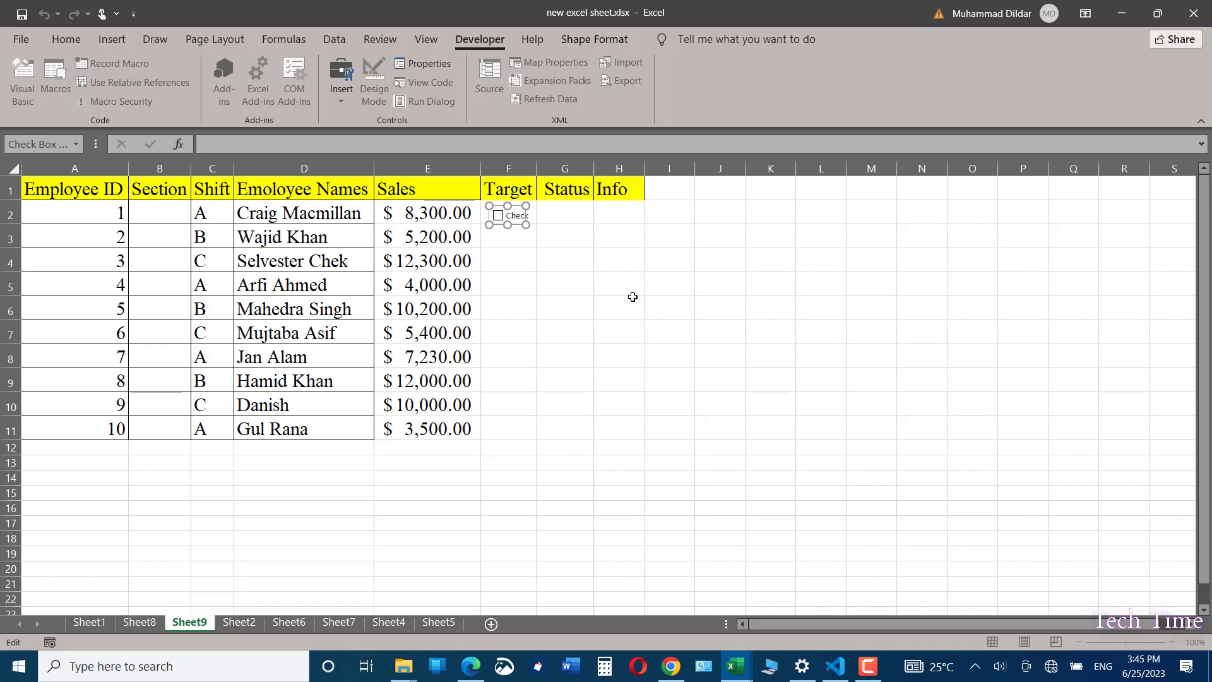
pyautogui.press('BackSpace')
pyautogui.press('BackSpace')
pyautogui.press('BackSpace')
pyautogui.press('BackSpace')
pyautogui.press('BackSpace')
pyautogui.press('BackSpace')
pyautogui.press('BackSpace')
pyautogui.press('BackSpace')
pyautogui.press('BackSpace')
pyautogui.press('BackSpace')
pyautogui.press('BackSpace')
pyautogui.click(556, 215)
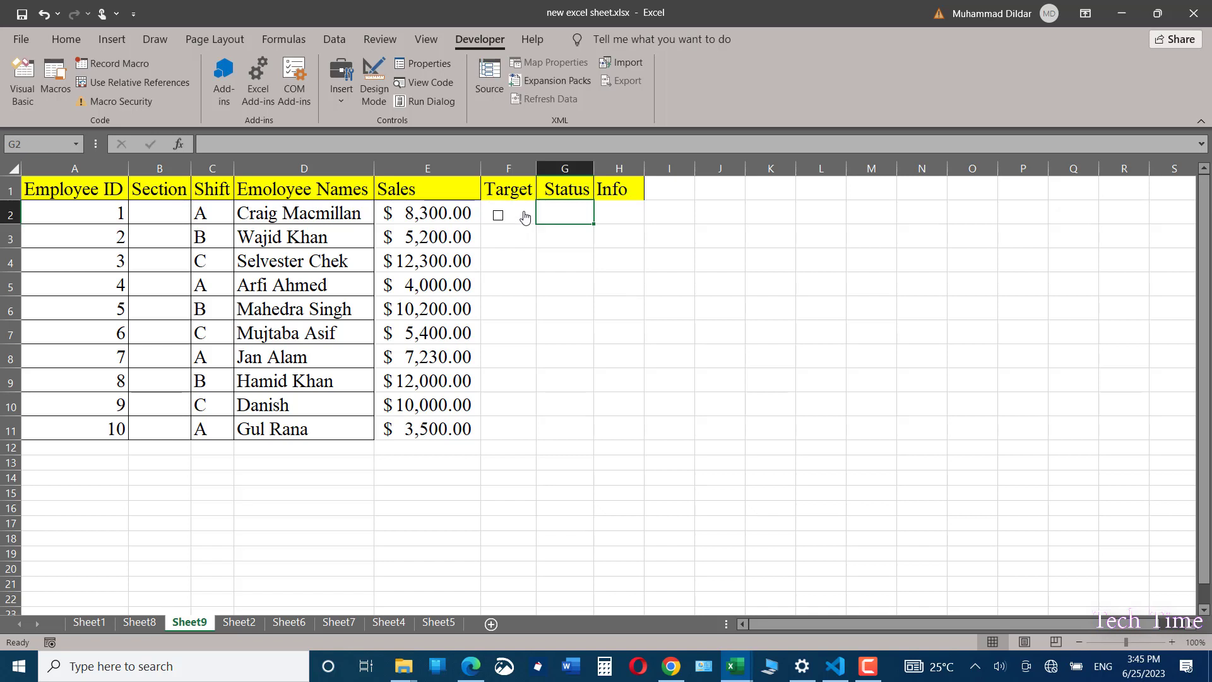
# Step: Fill cell F2 with its check box down through F11
pyautogui.rightClick(524, 212)
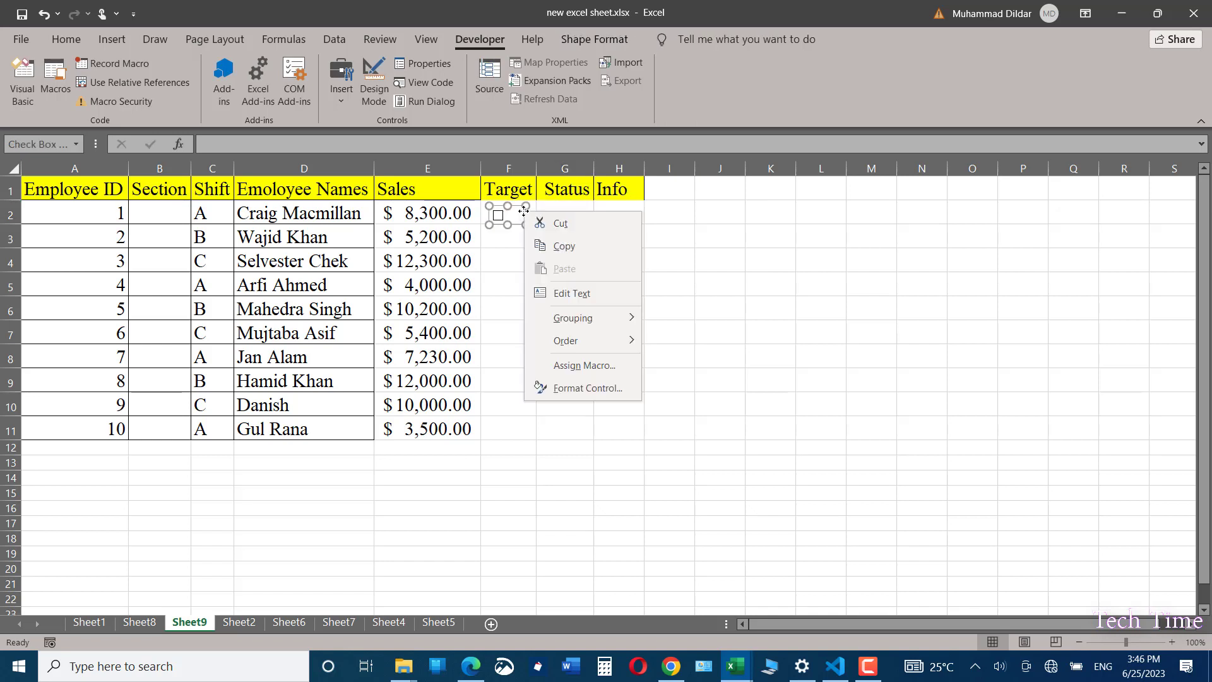
pyautogui.click(687, 359)
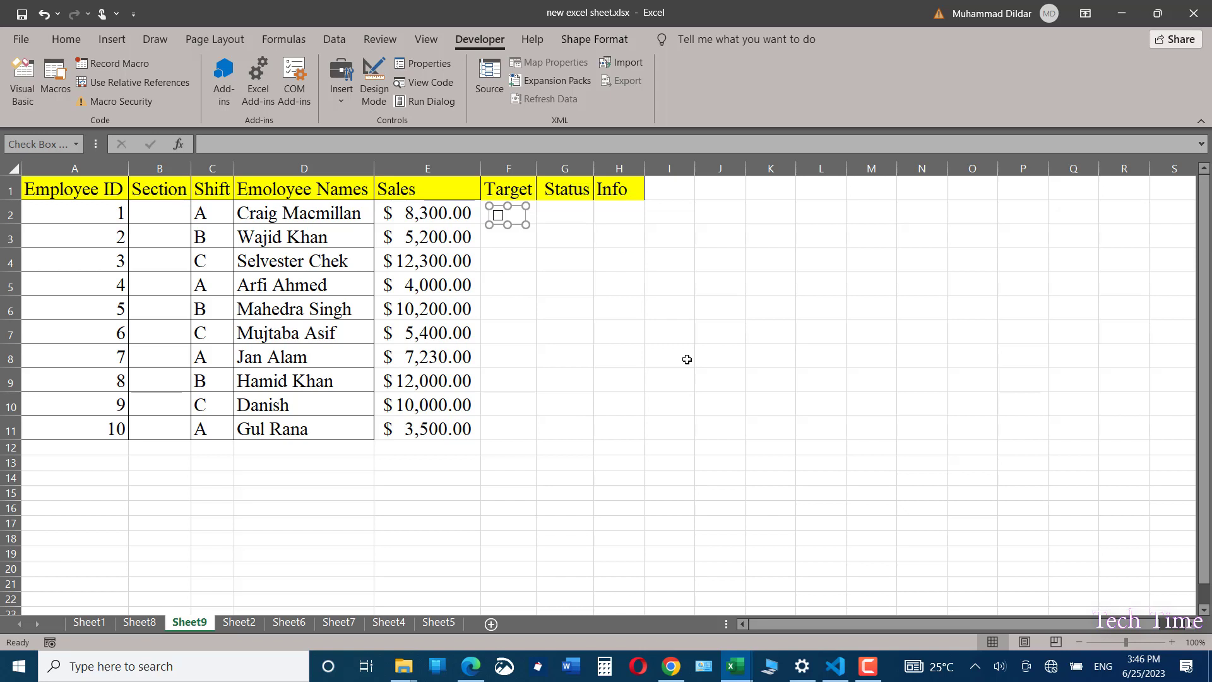
pyautogui.click(531, 218)
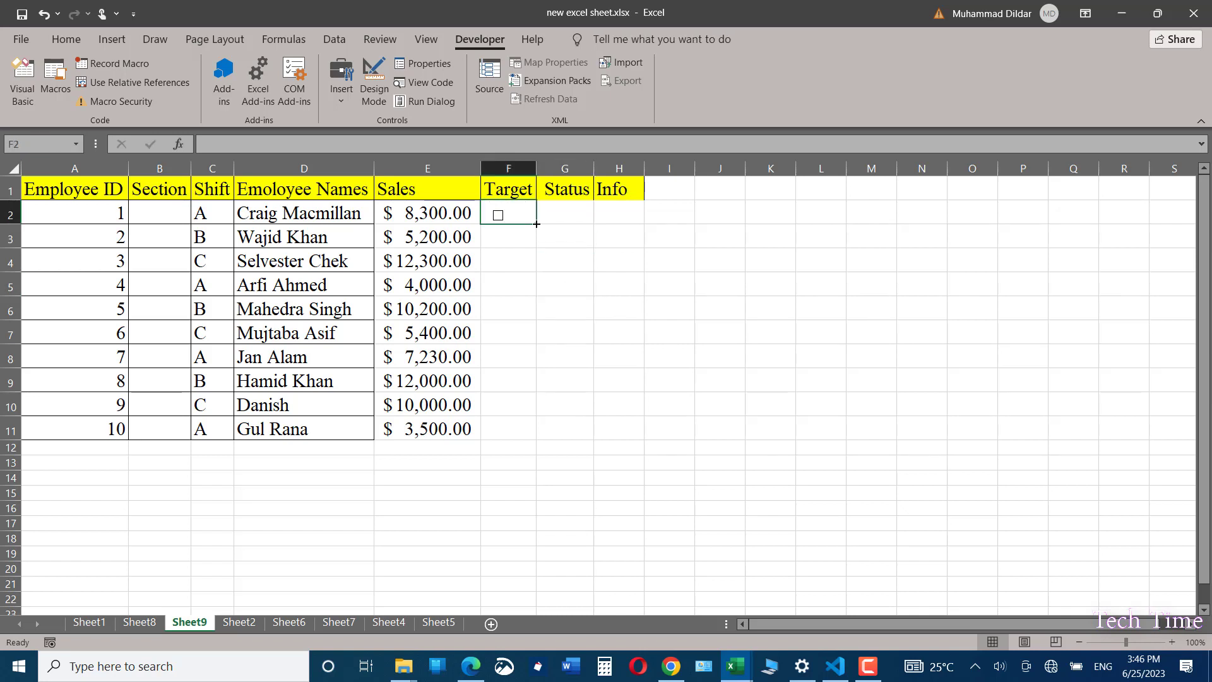
pyautogui.moveTo(536, 223); pyautogui.dragTo(534, 442)
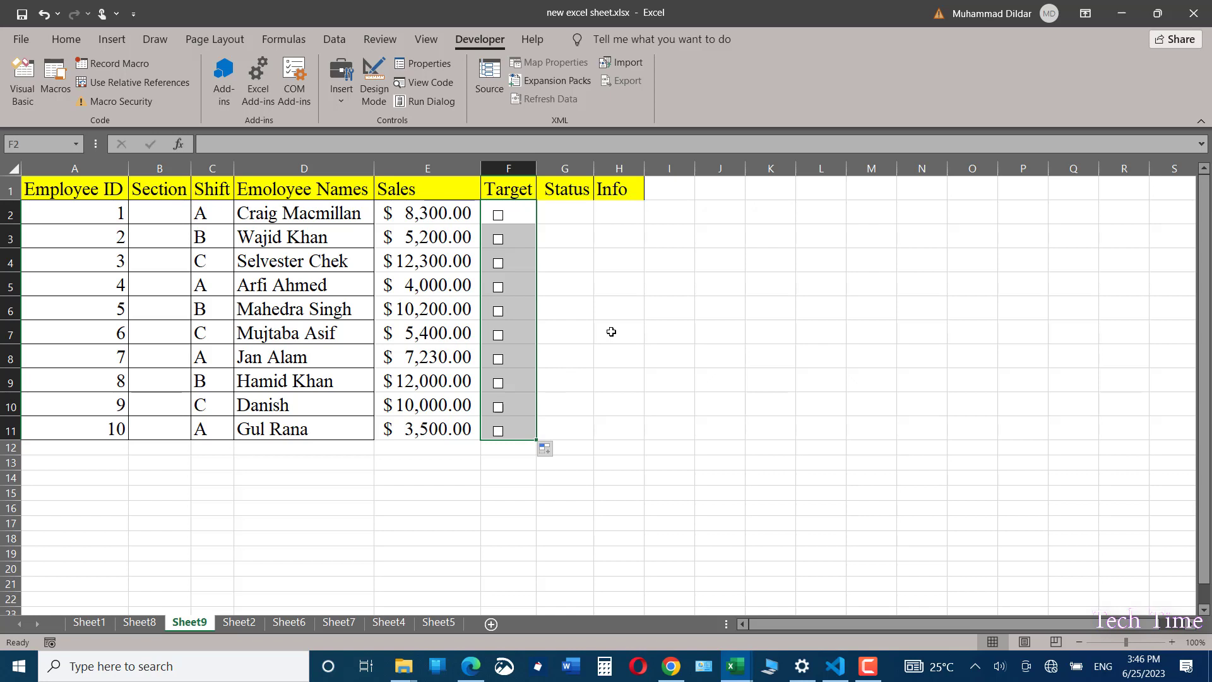
# Step: Try ticking and clearing several of the check boxes in the Target column
pyautogui.click(498, 216)
pyautogui.click(498, 240)
pyautogui.click(498, 216)
pyautogui.click(664, 271)
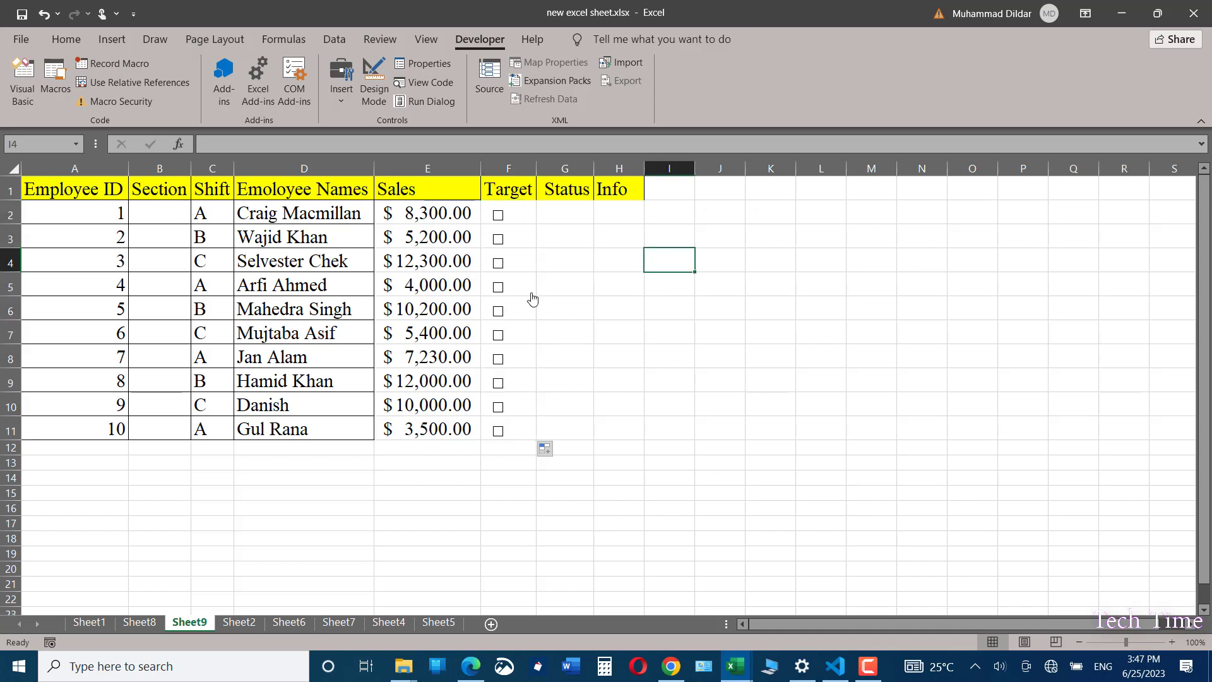
pyautogui.click(500, 290)
pyautogui.click(498, 361)
# Step: Link the check box in F2 to cell $G$2 through its control format settings
pyautogui.rightClick(521, 219)
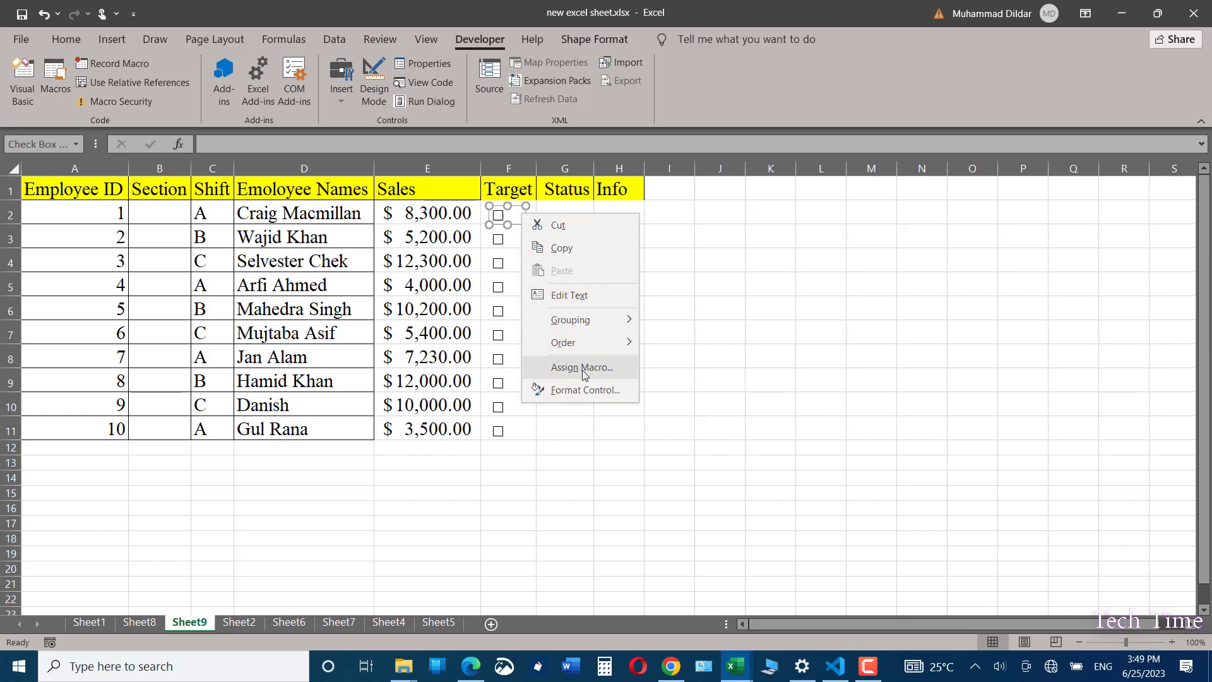
pyautogui.click(578, 391)
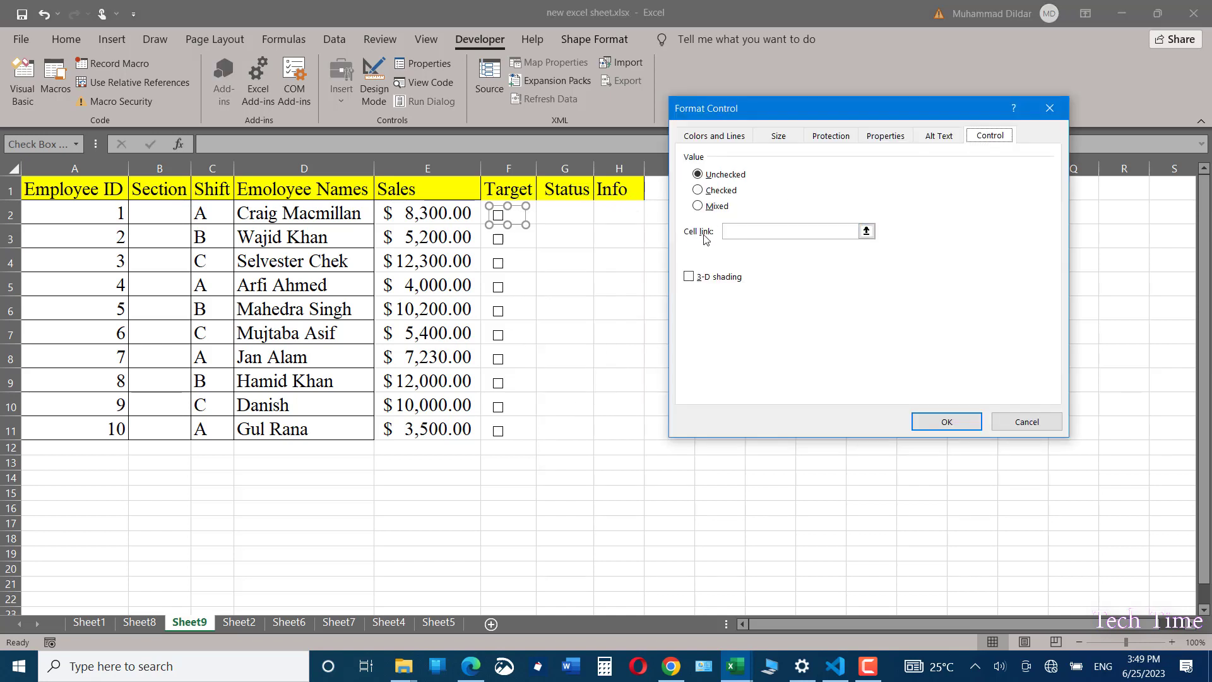
pyautogui.click(768, 233)
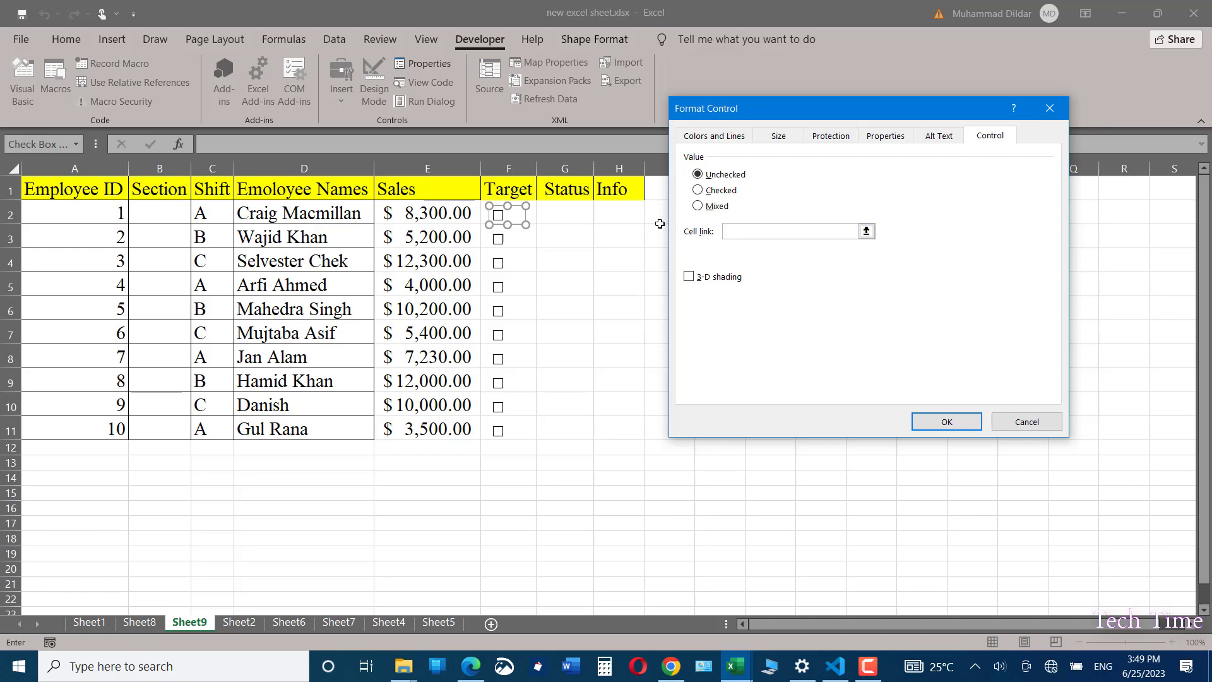
pyautogui.click(560, 218)
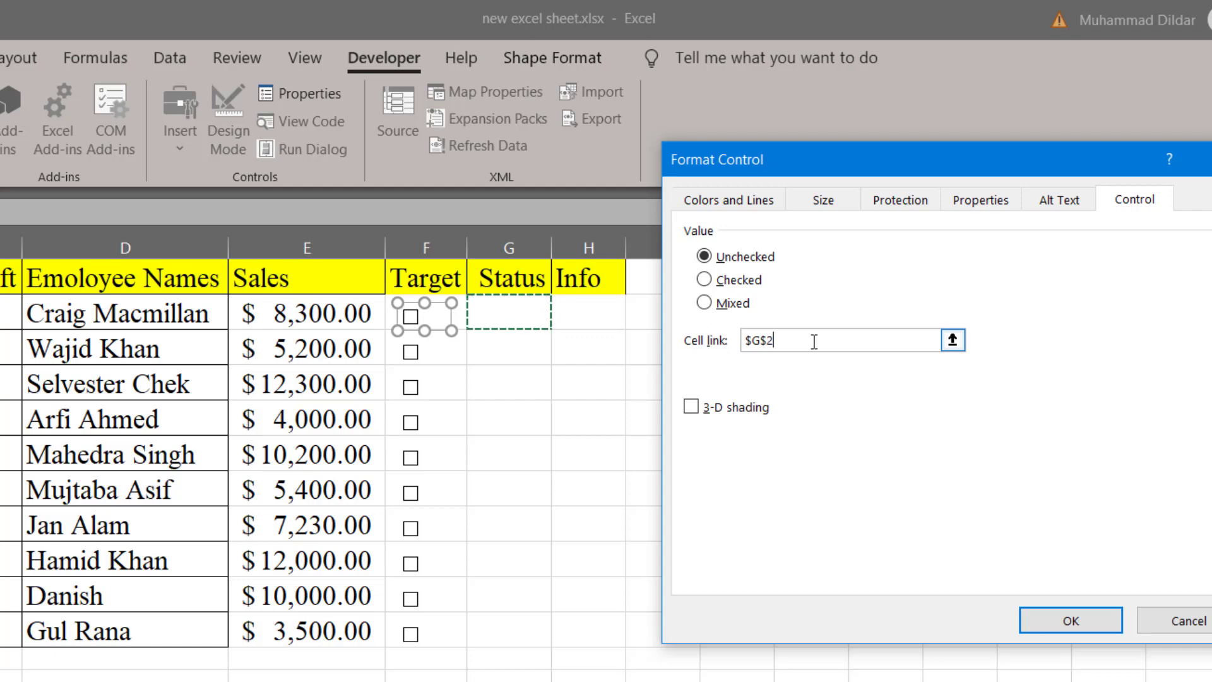
pyautogui.click(1073, 632)
pyautogui.click(663, 452)
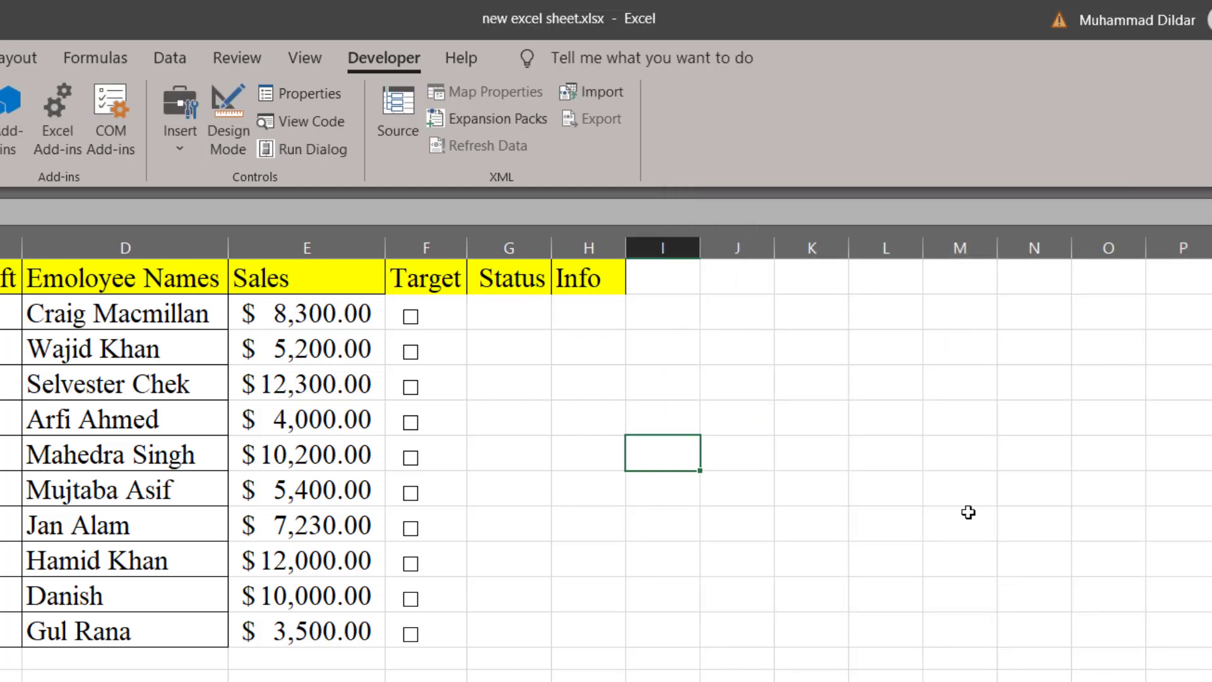
# Step: Tick the check box in F2 and fill the Status value of G2 down through G11
pyautogui.click(410, 318)
pyautogui.click(541, 322)
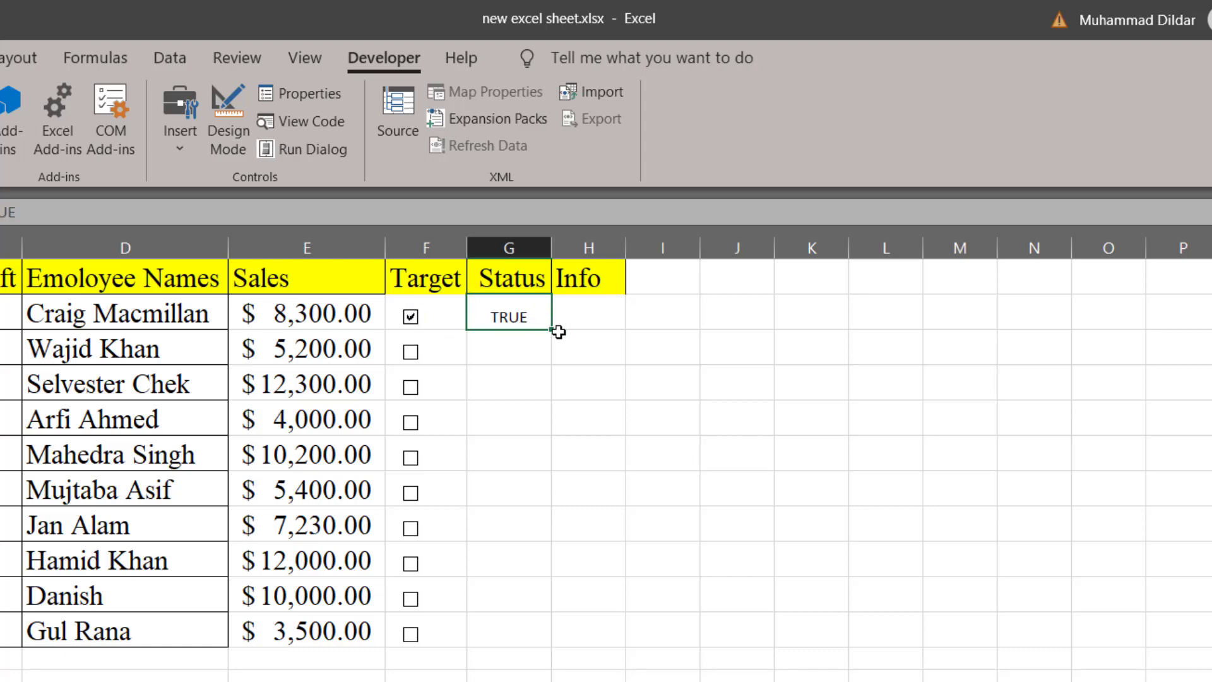
pyautogui.moveTo(551, 329); pyautogui.dragTo(543, 641)
pyautogui.click(748, 548)
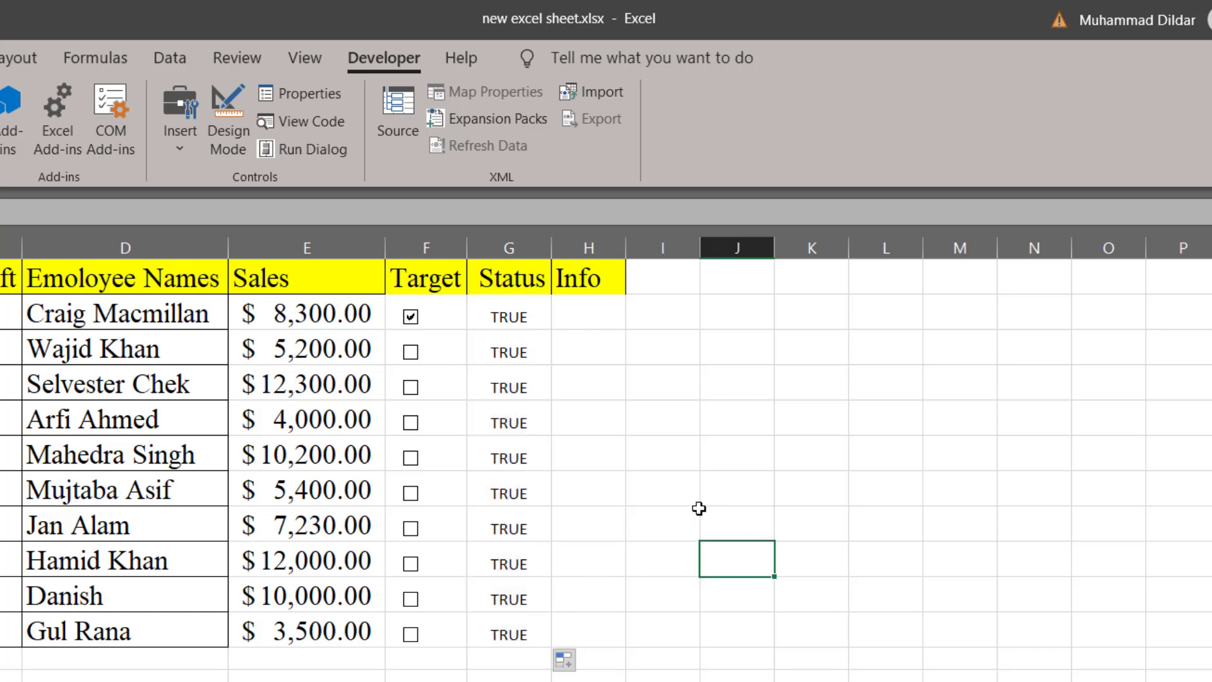
# Step: Clear the check box in F2 and try the ones in F3, F4 and F5 against the Status column
pyautogui.click(411, 319)
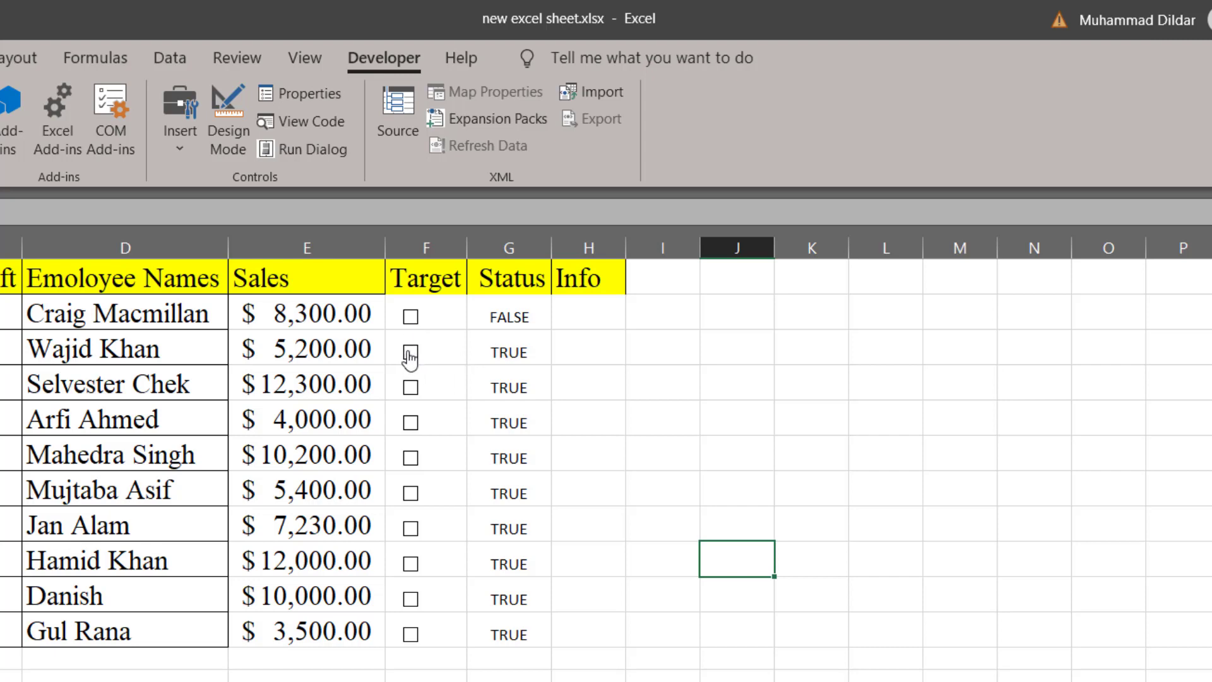
pyautogui.click(411, 353)
pyautogui.click(411, 387)
pyautogui.click(410, 423)
pyautogui.click(525, 320)
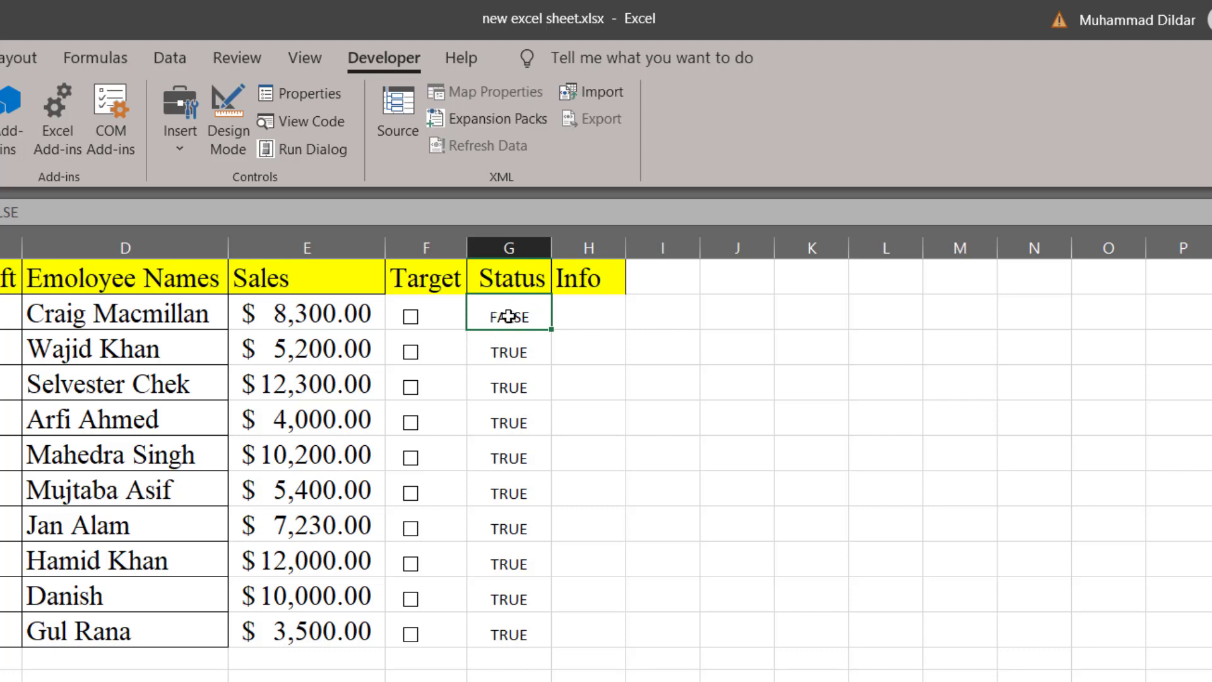
# Step: Link the check box in F3 to cell $G$3 and test it by ticking and clearing it
pyautogui.rightClick(446, 358)
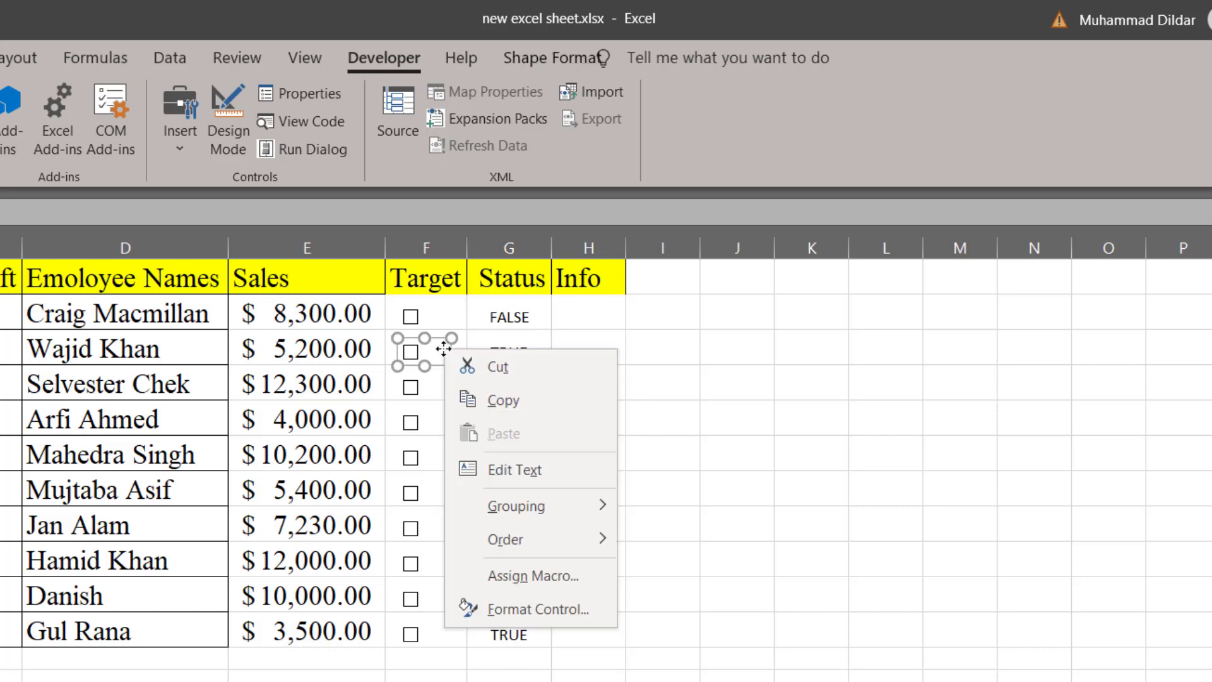
pyautogui.moveTo(506, 510)
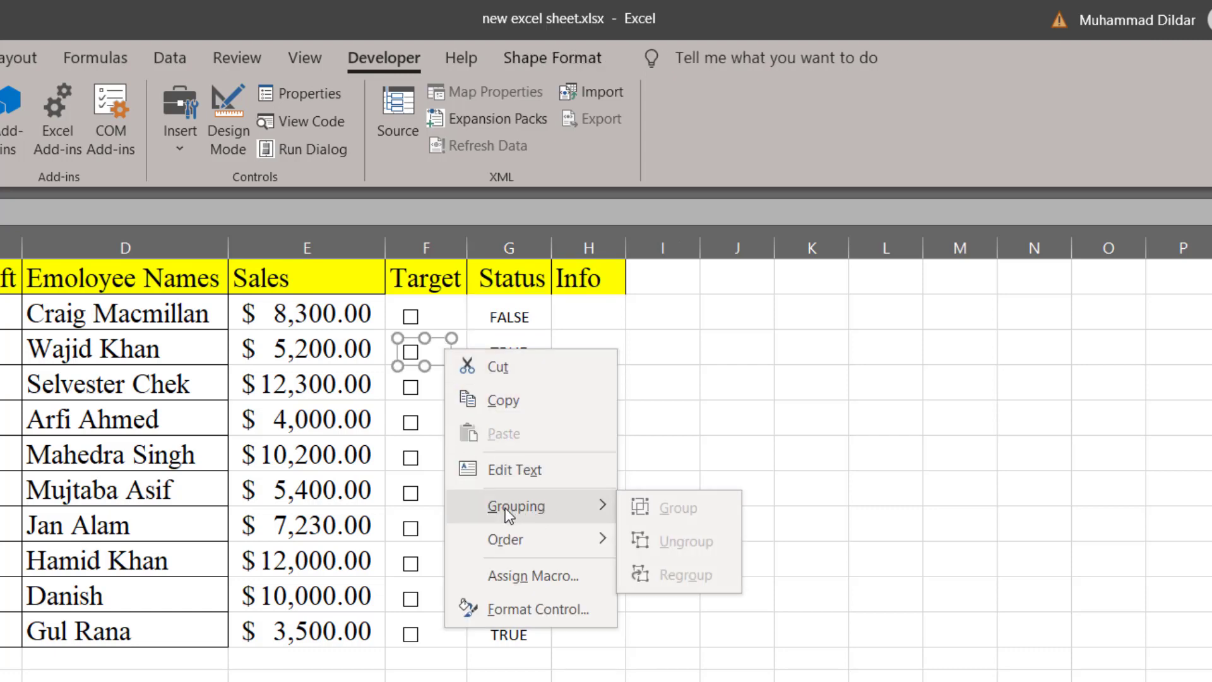
pyautogui.click(522, 606)
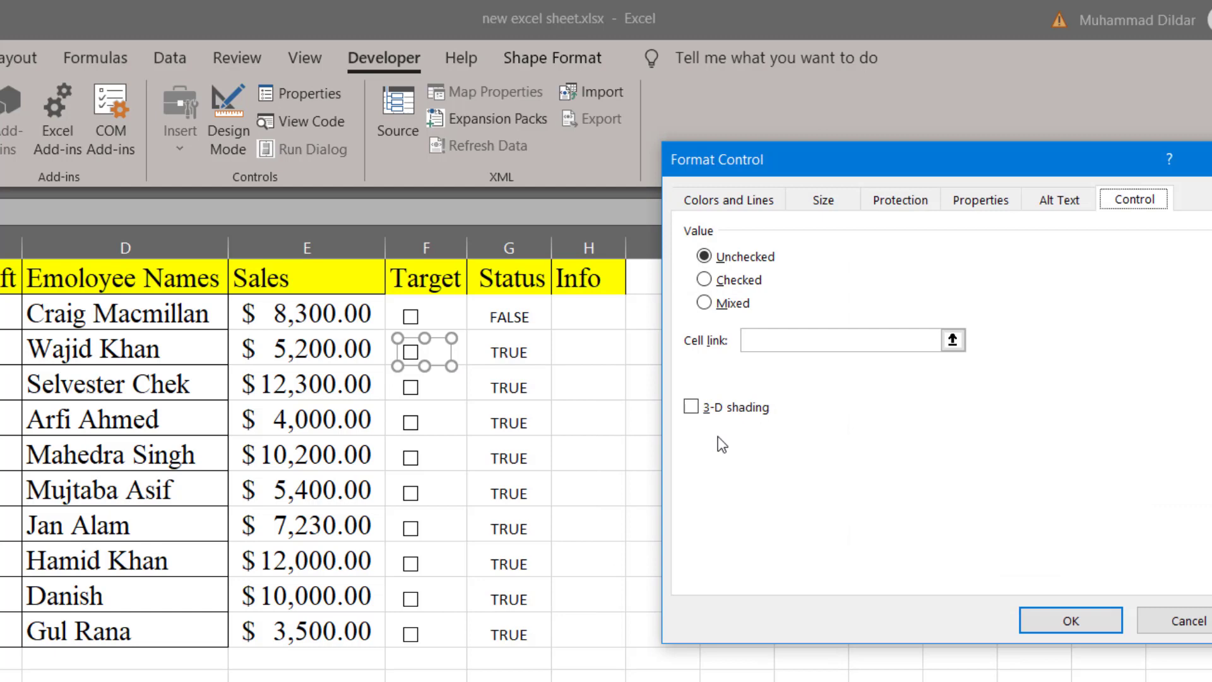
pyautogui.click(760, 340)
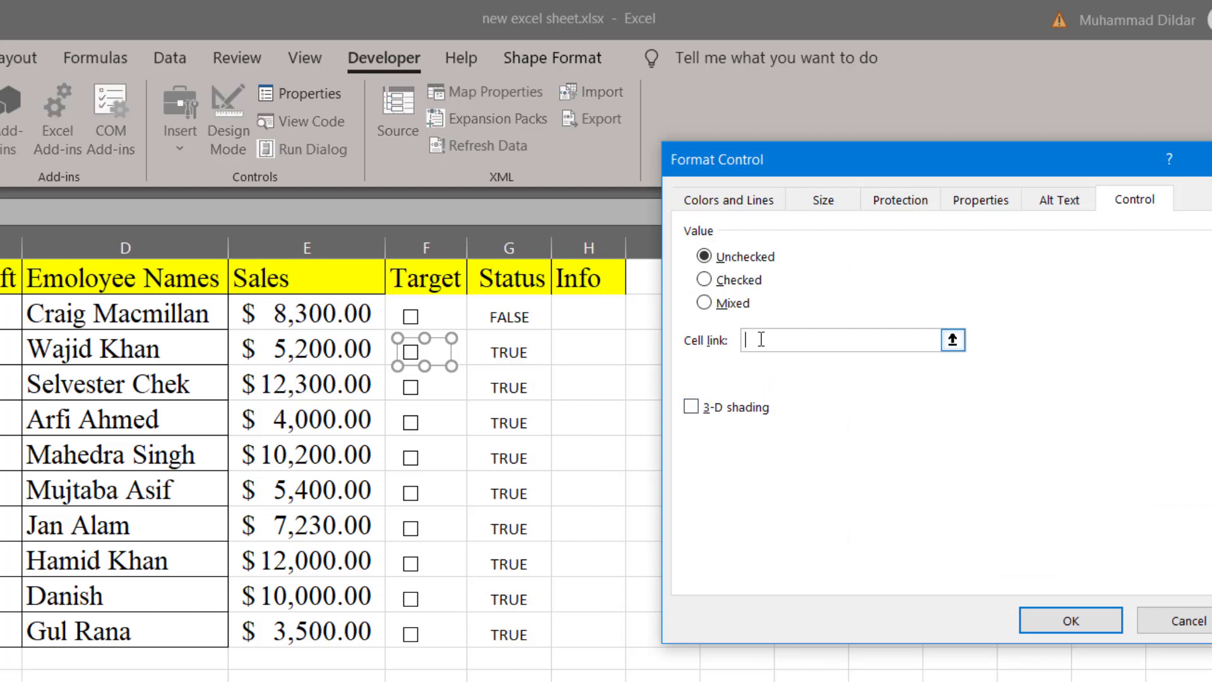
pyautogui.click(511, 352)
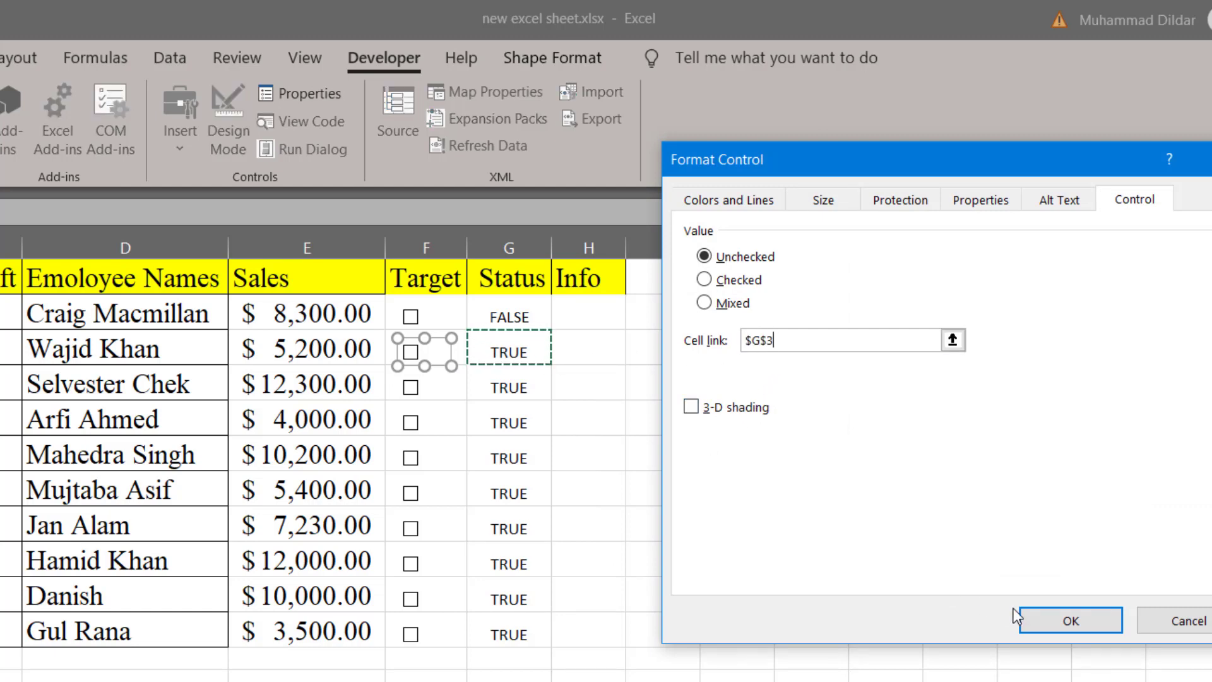
pyautogui.click(1028, 619)
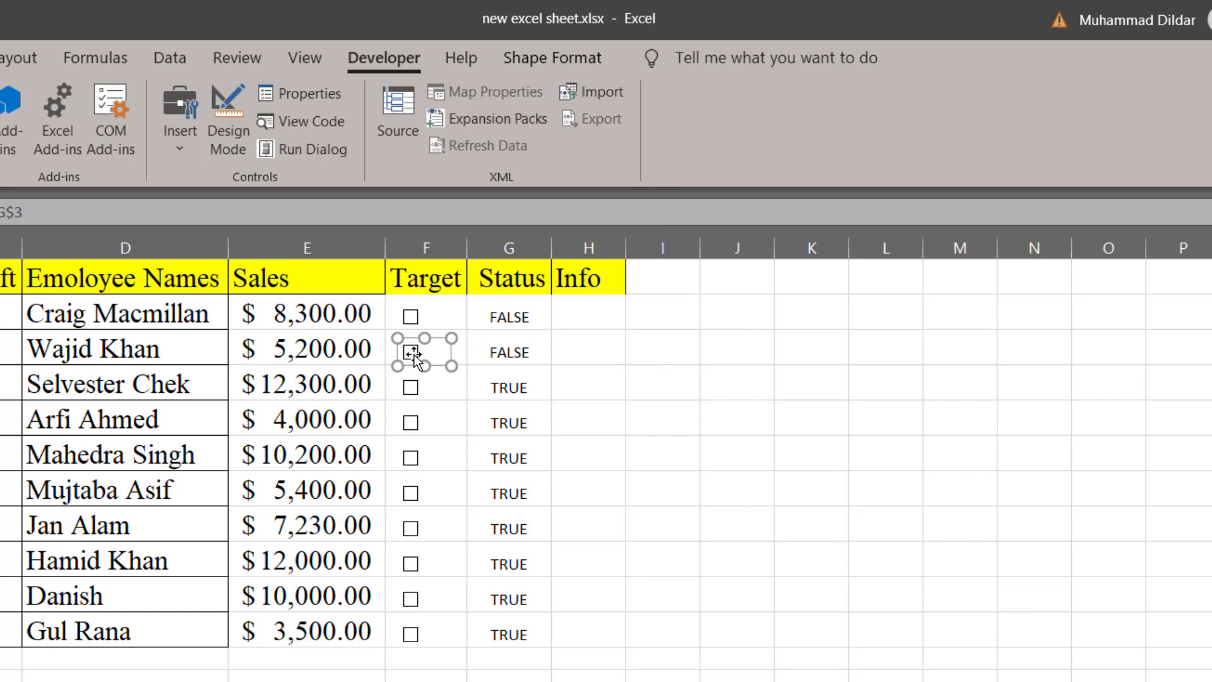
pyautogui.click(783, 475)
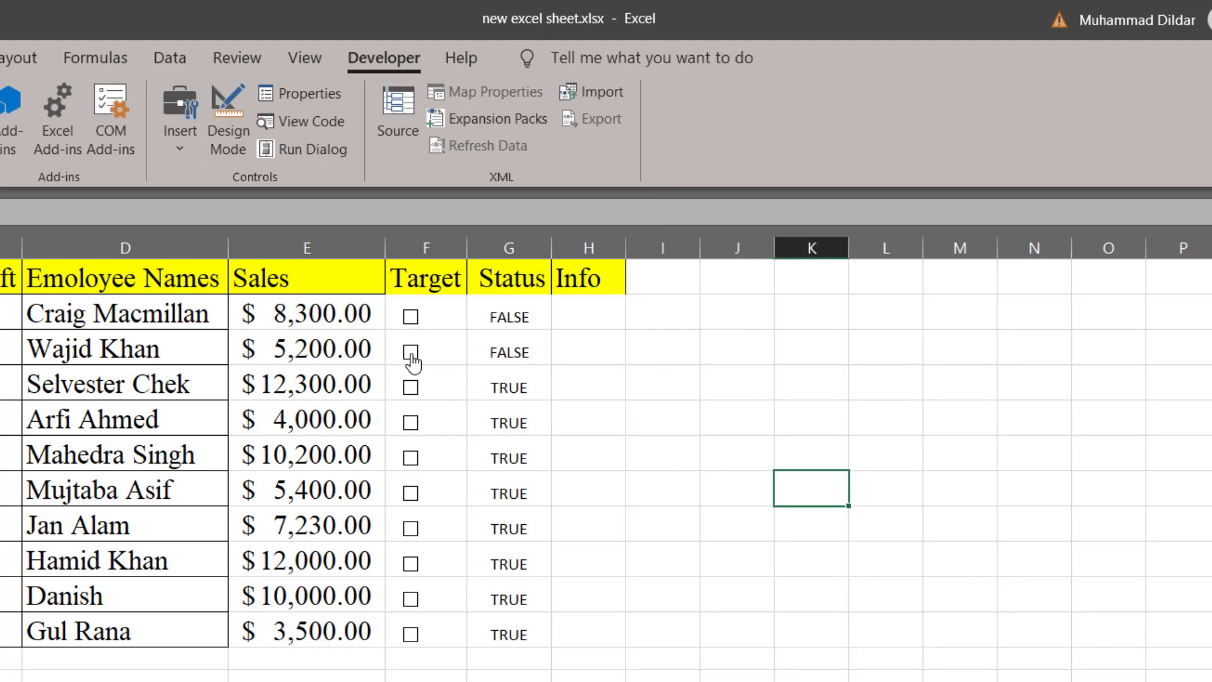
pyautogui.click(411, 353)
pyautogui.click(411, 354)
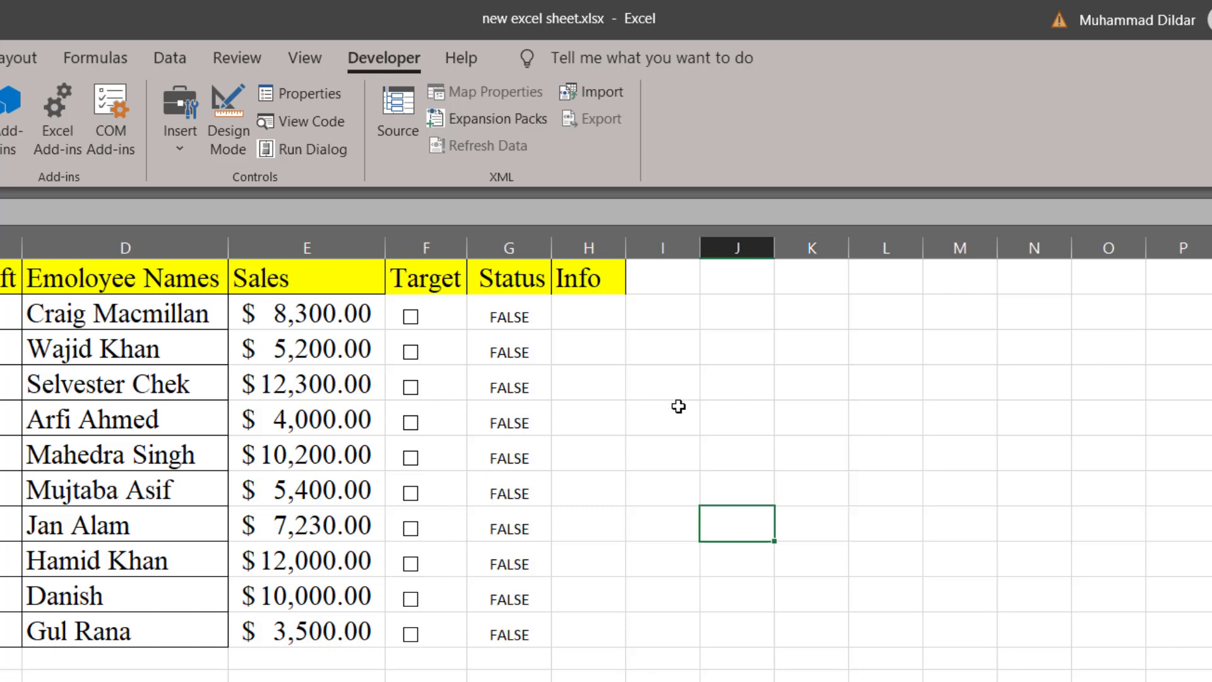
# Step: Tick the check boxes in F2, F5, F8 and F10 of the Target column
pyautogui.click(412, 321)
pyautogui.click(411, 422)
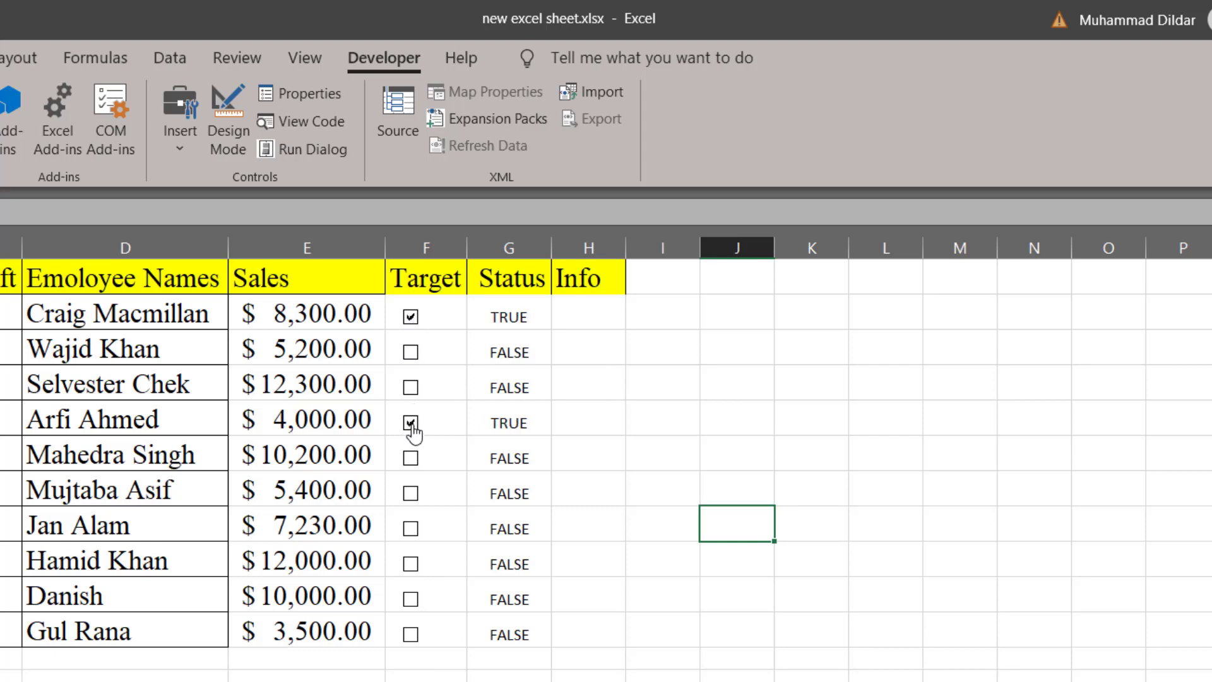
pyautogui.click(411, 530)
pyautogui.click(410, 607)
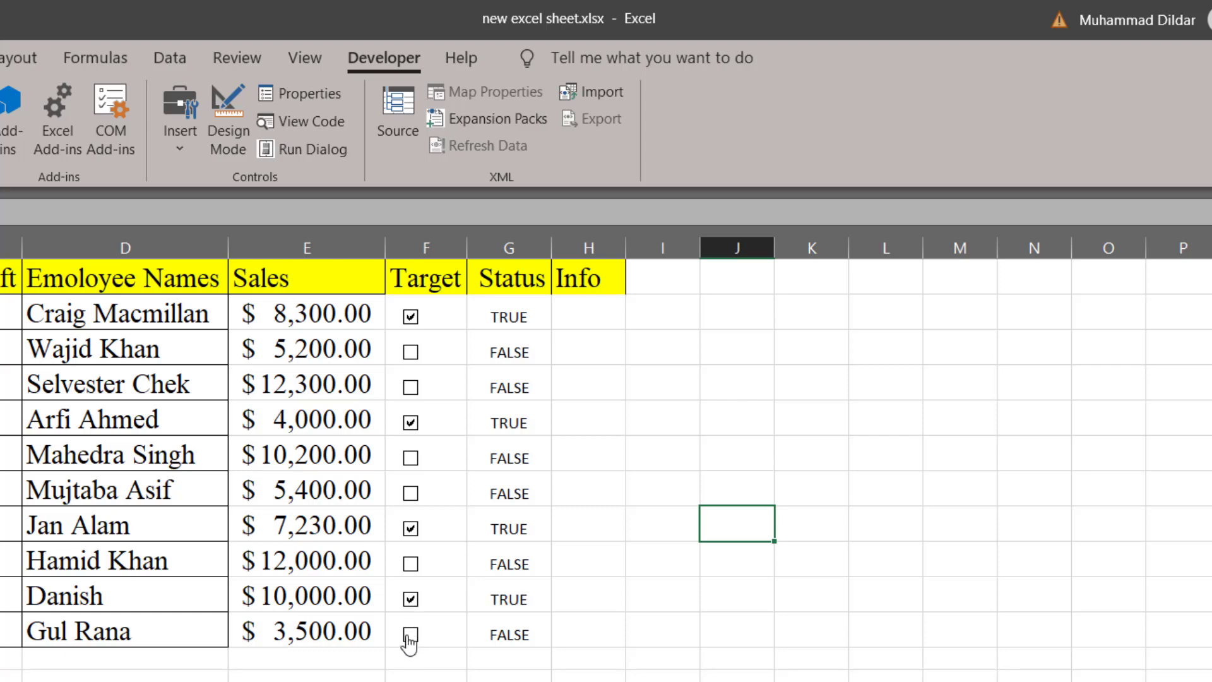
# Step: Tick the check box in F11 of the Target column
pyautogui.click(409, 637)
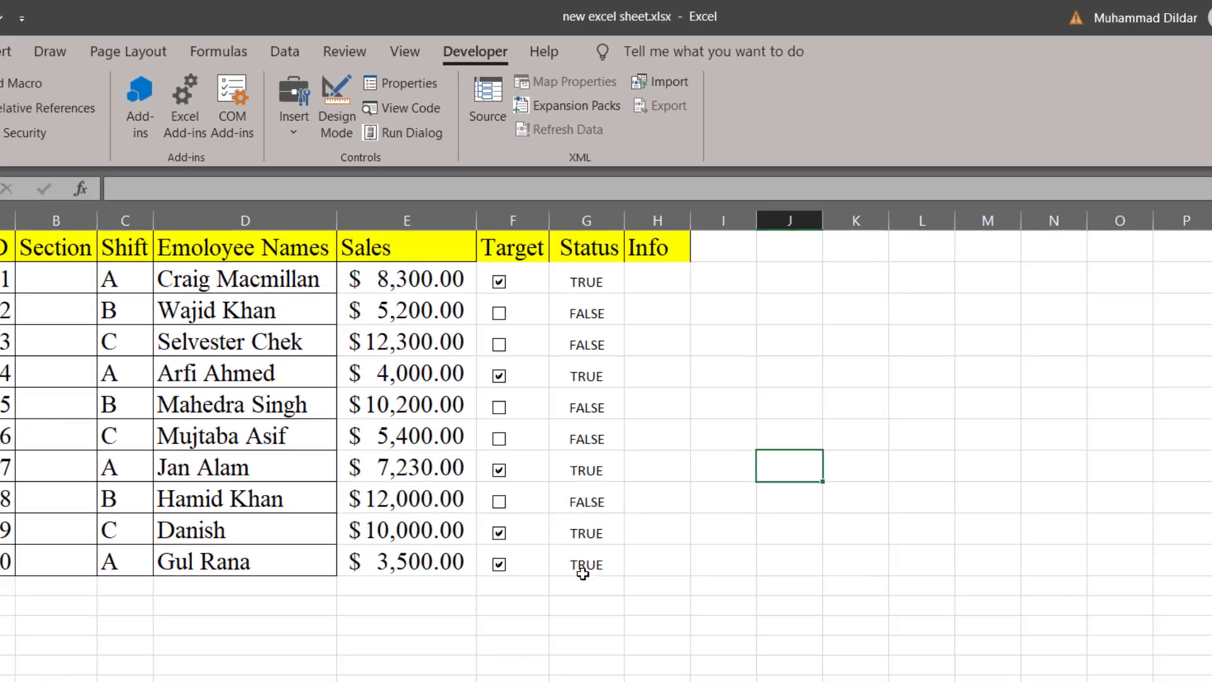
# Step: Set up a Text That Contains conditional formatting rule on Status cells G2:G11 for the text "false"
pyautogui.moveTo(508, 634); pyautogui.dragTo(499, 316)
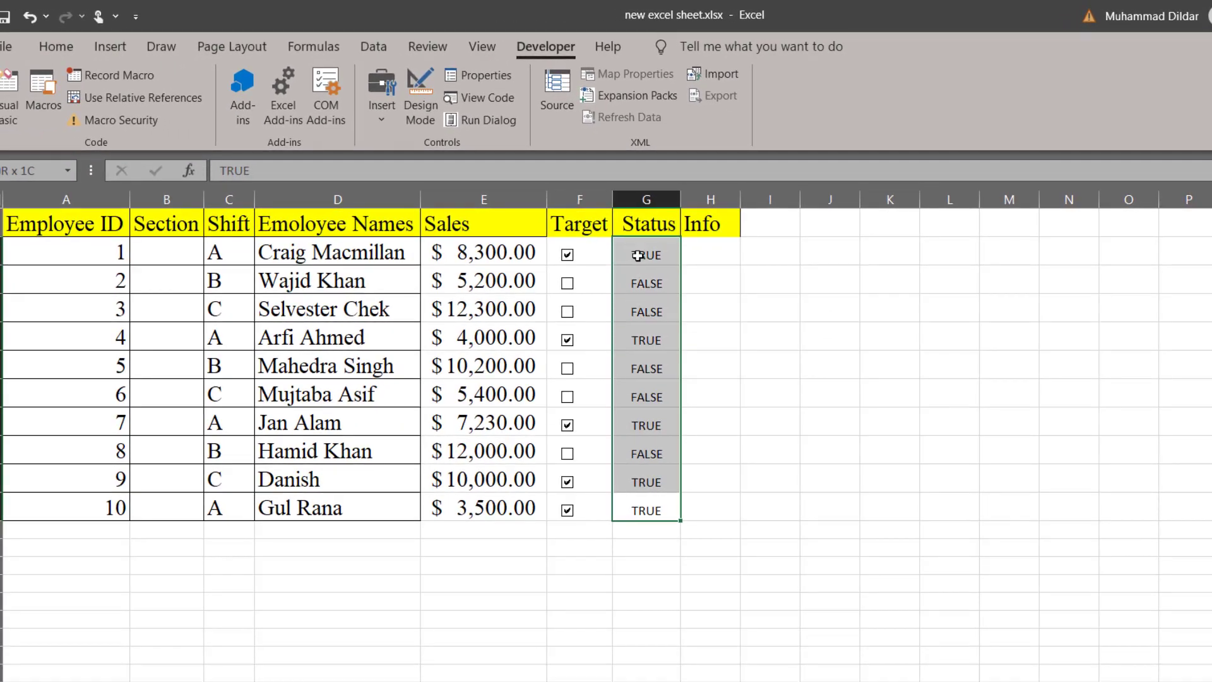
pyautogui.rightClick(513, 228)
pyautogui.press('Escape')
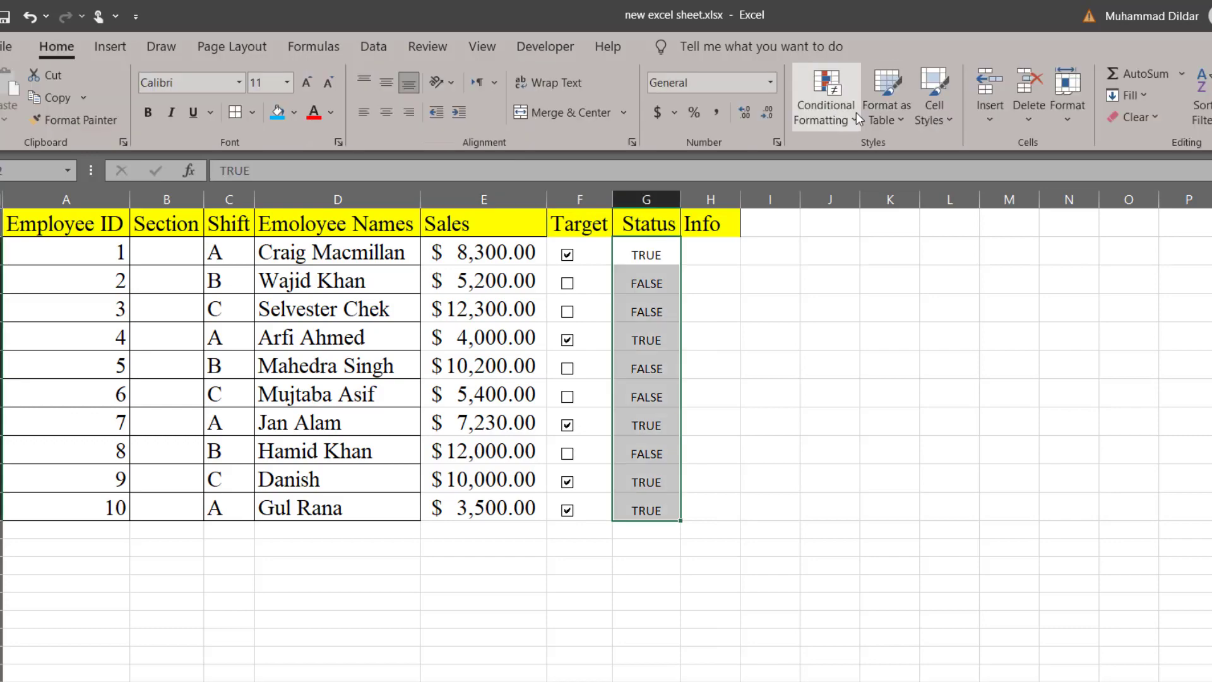
pyautogui.click(856, 113)
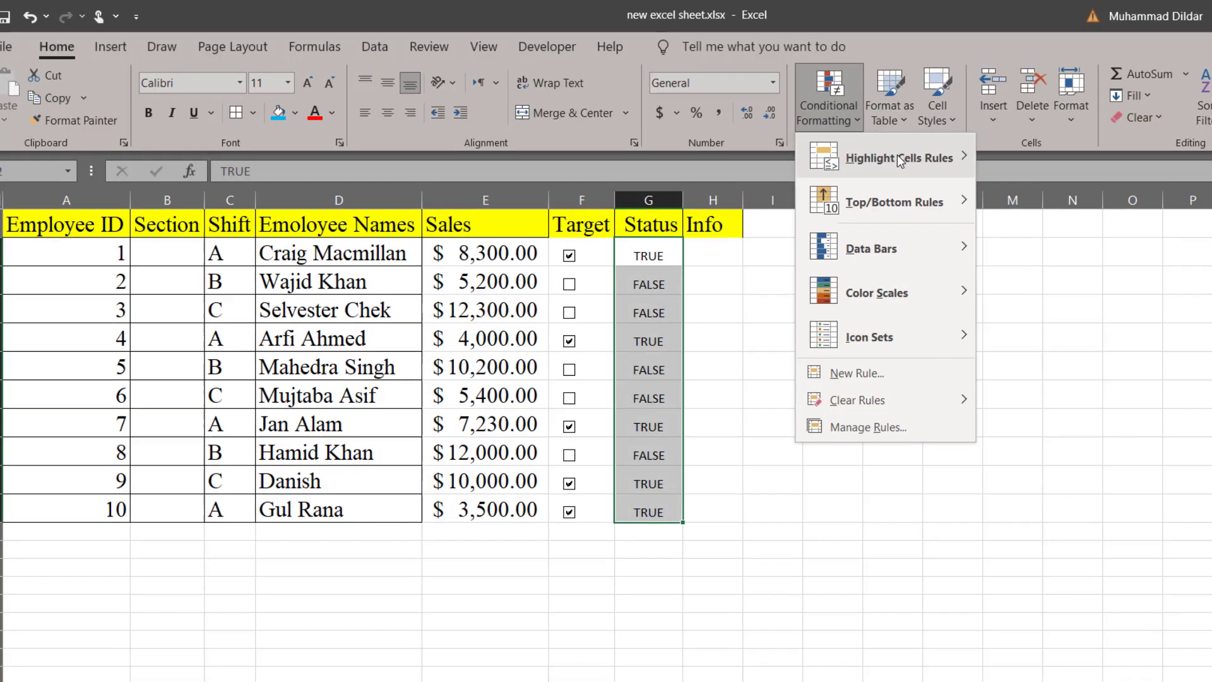
pyautogui.moveTo(900, 159)
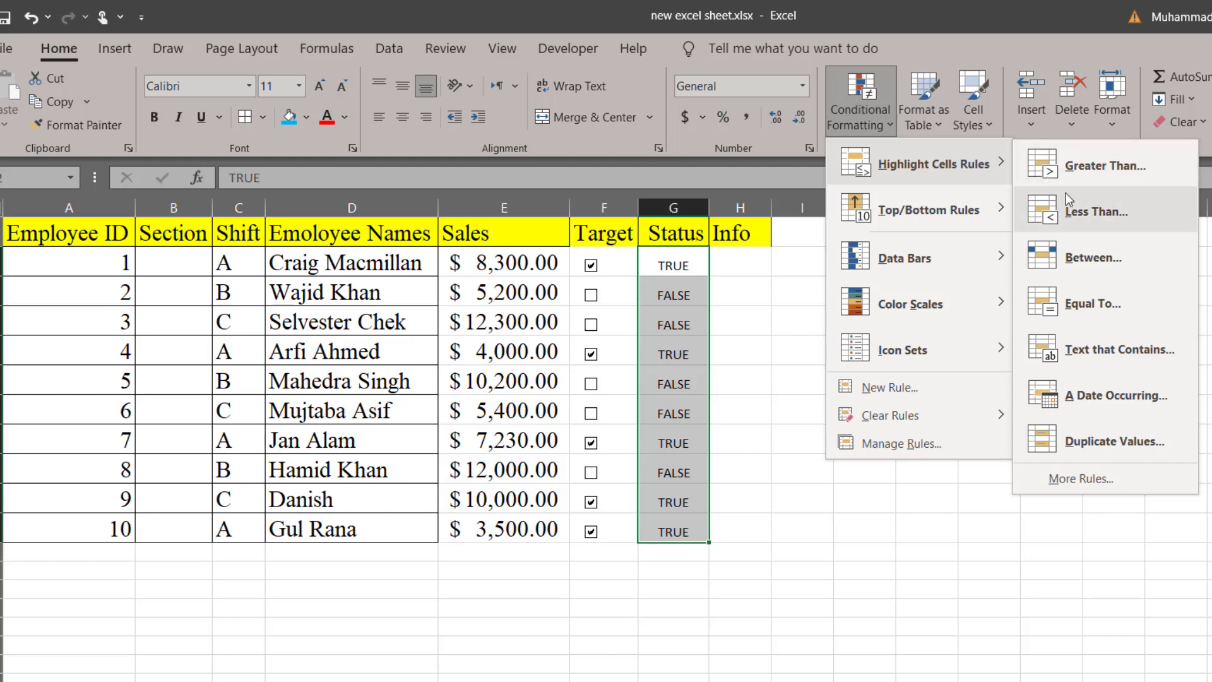
pyautogui.click(1111, 360)
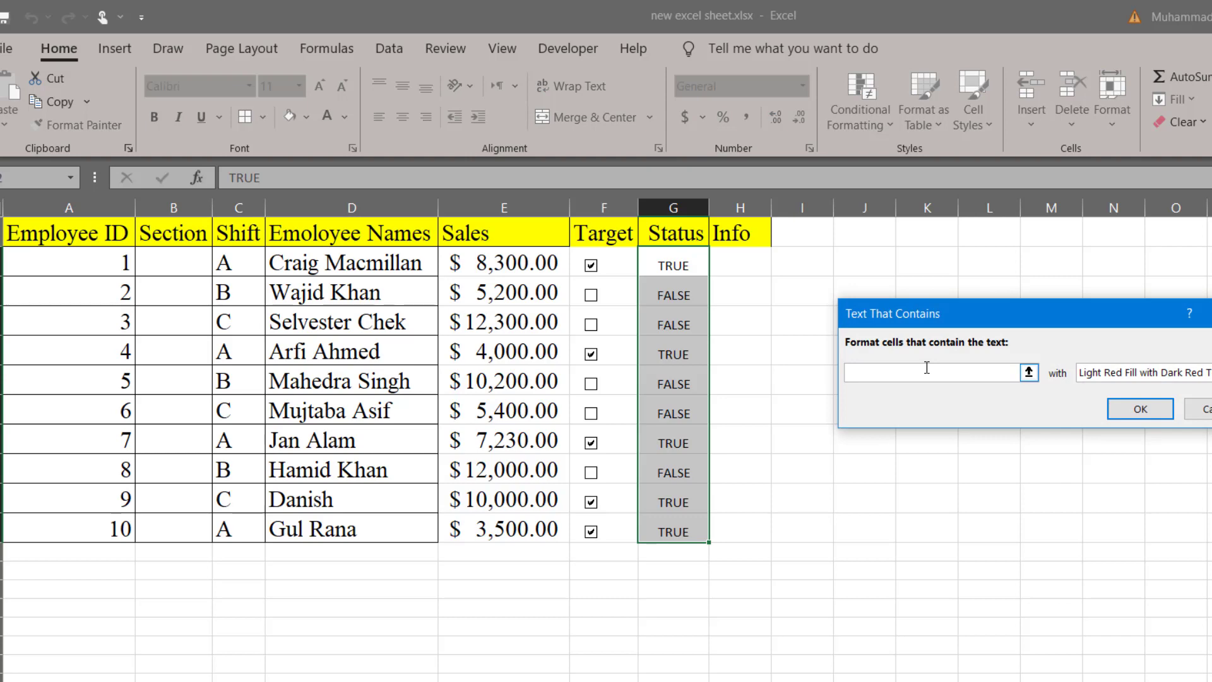
pyautogui.write('false')
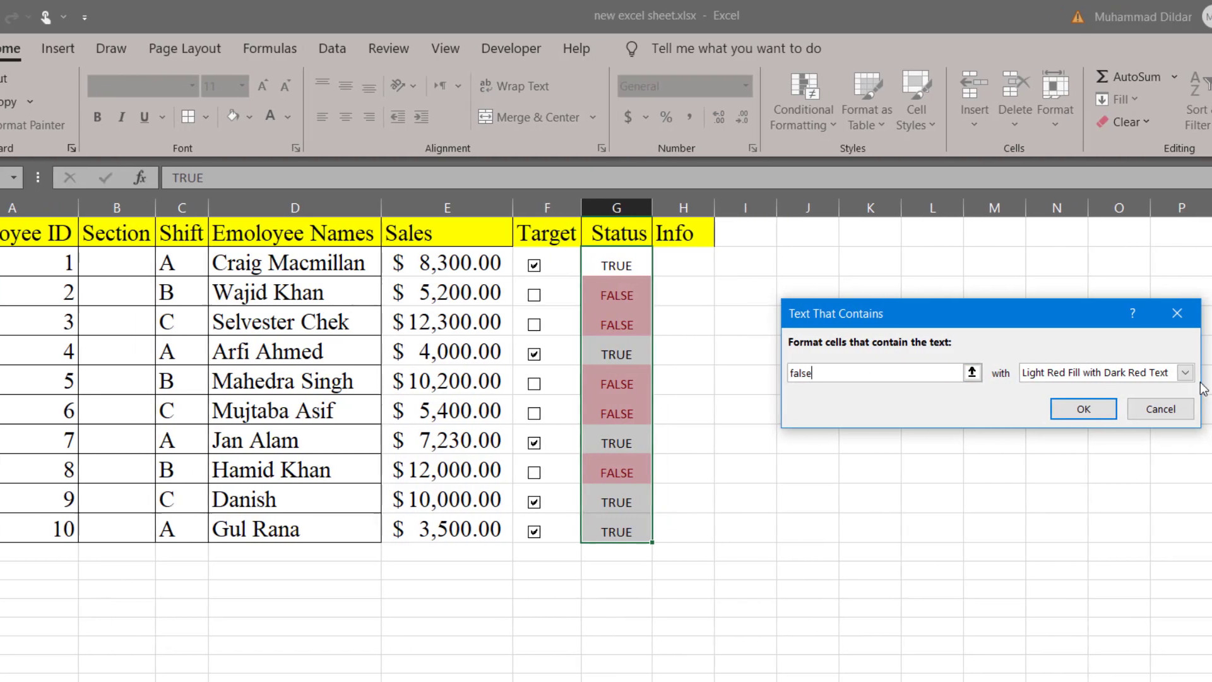
# Step: Try Red Text as the rule's format, but apply the rule with Light Red Fill with Dark Red Text
pyautogui.click(1142, 373)
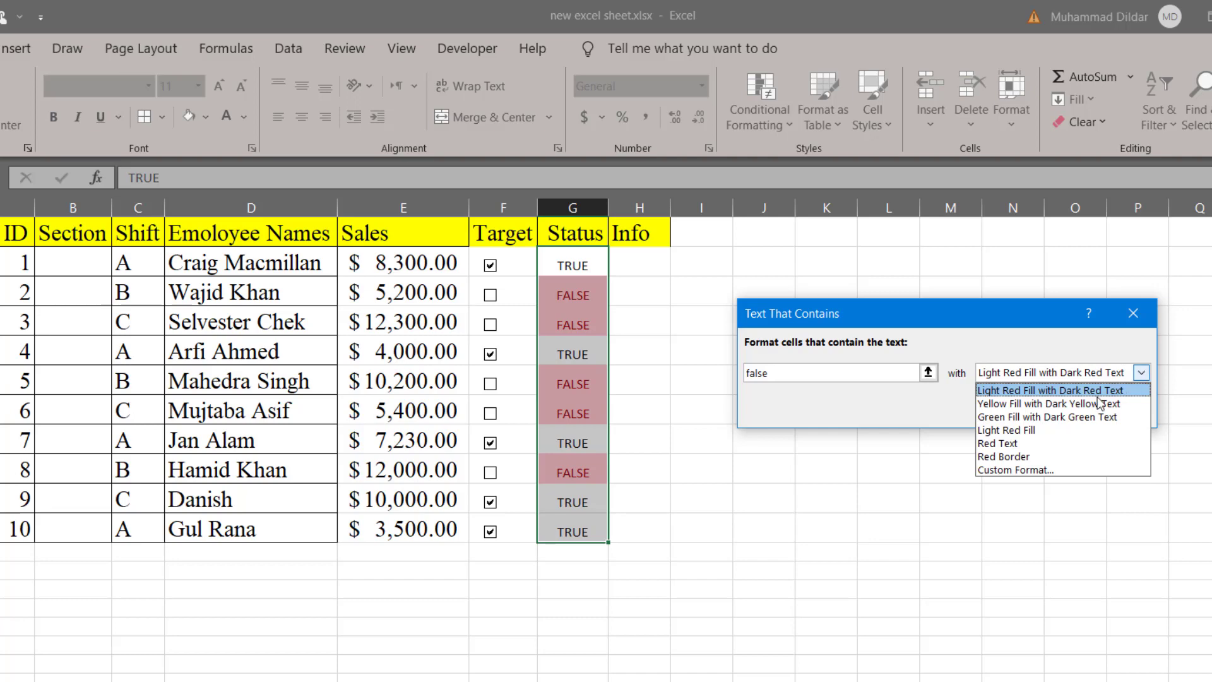
pyautogui.click(1015, 444)
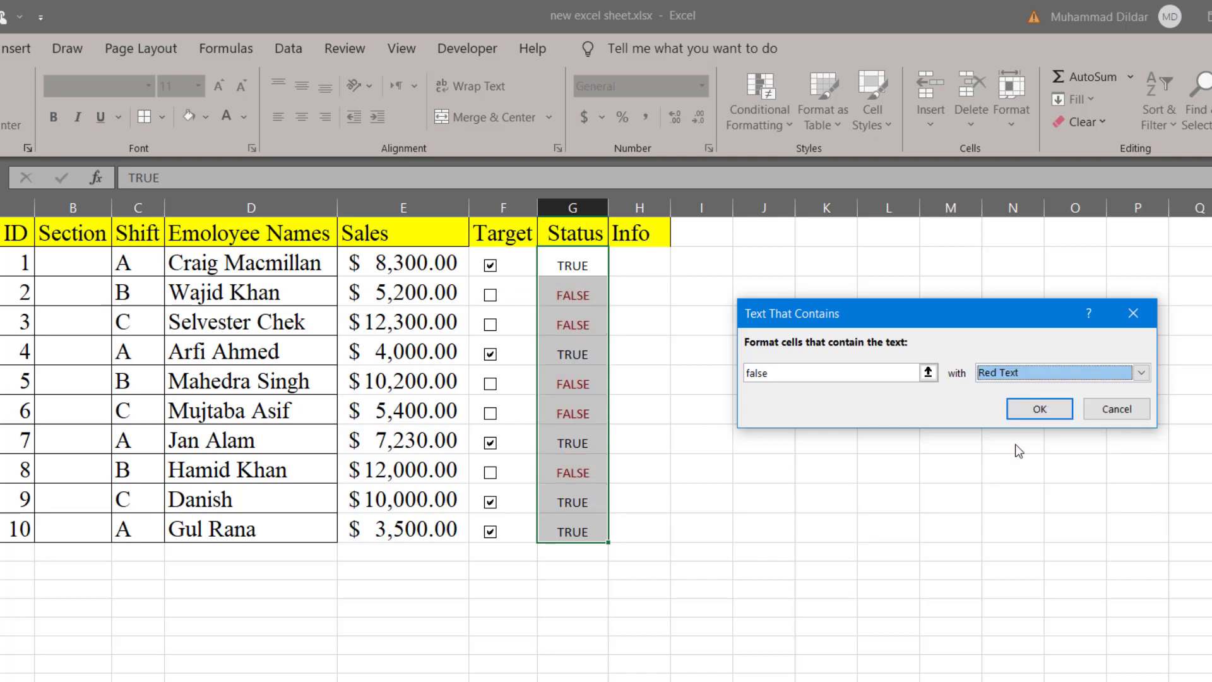
pyautogui.click(1141, 373)
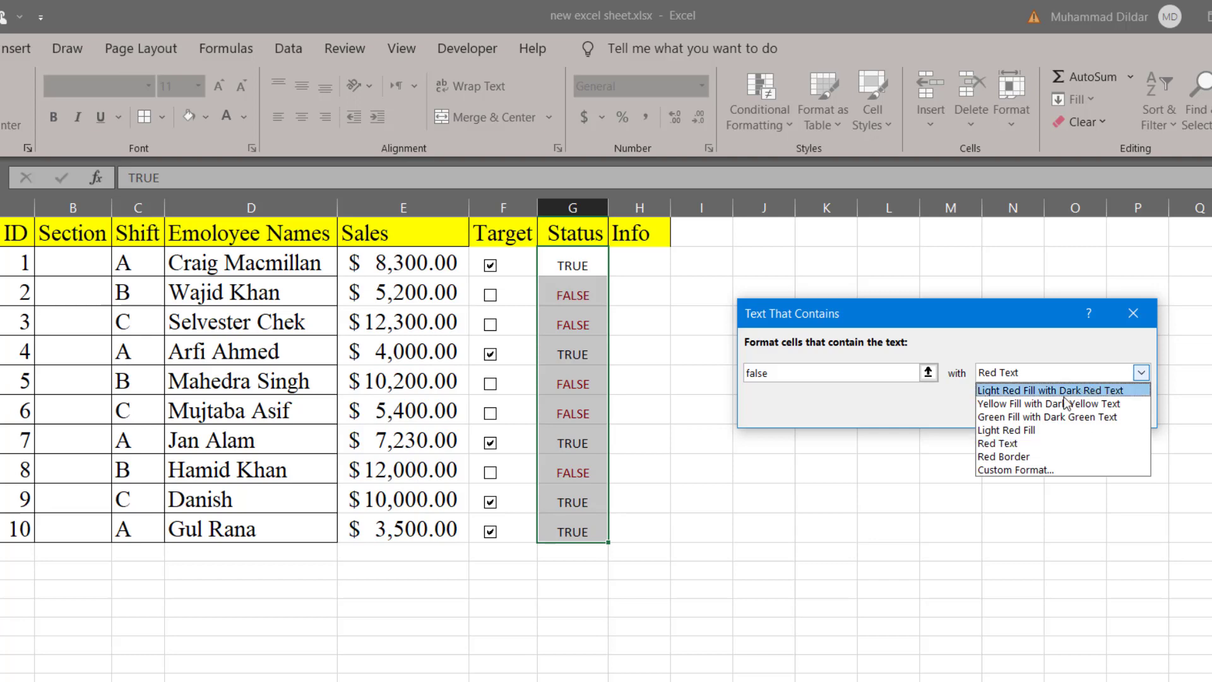
pyautogui.click(1052, 391)
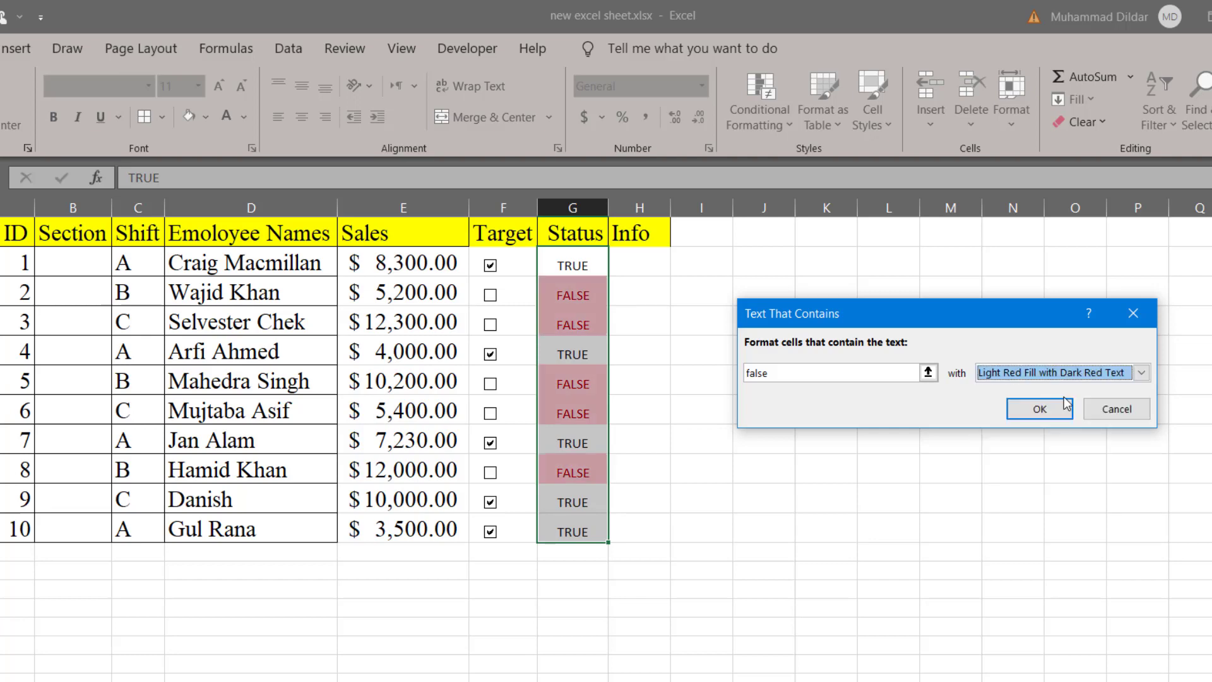
pyautogui.click(1066, 404)
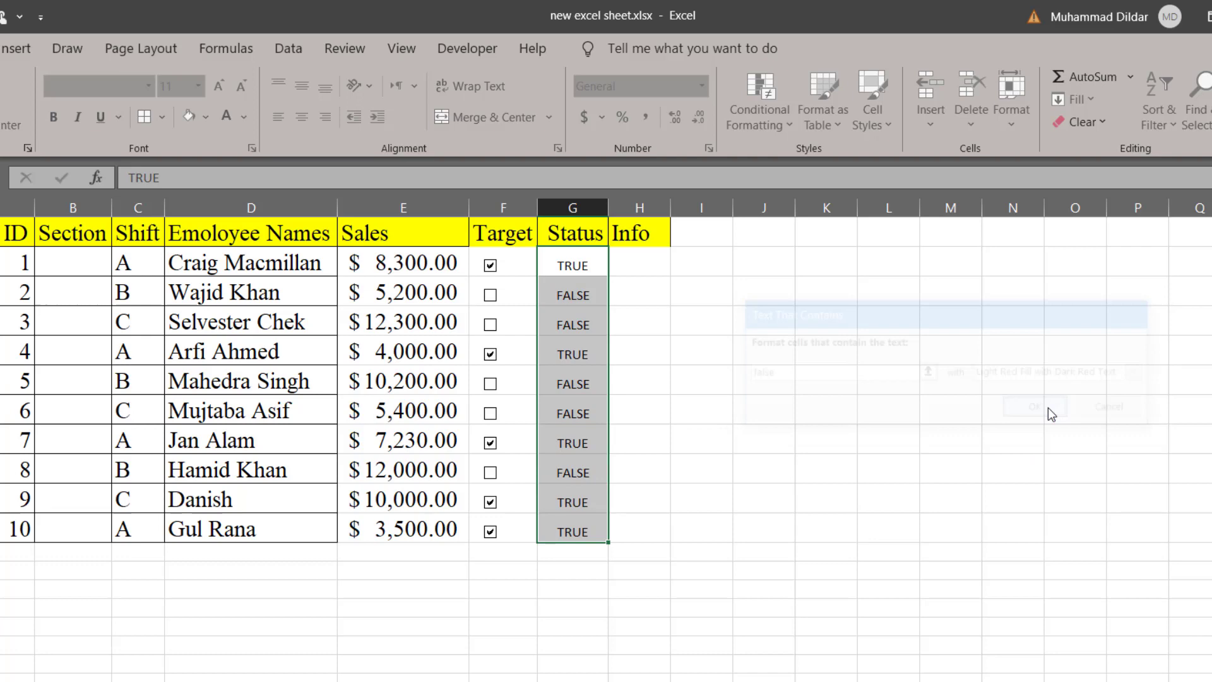
pyautogui.click(714, 339)
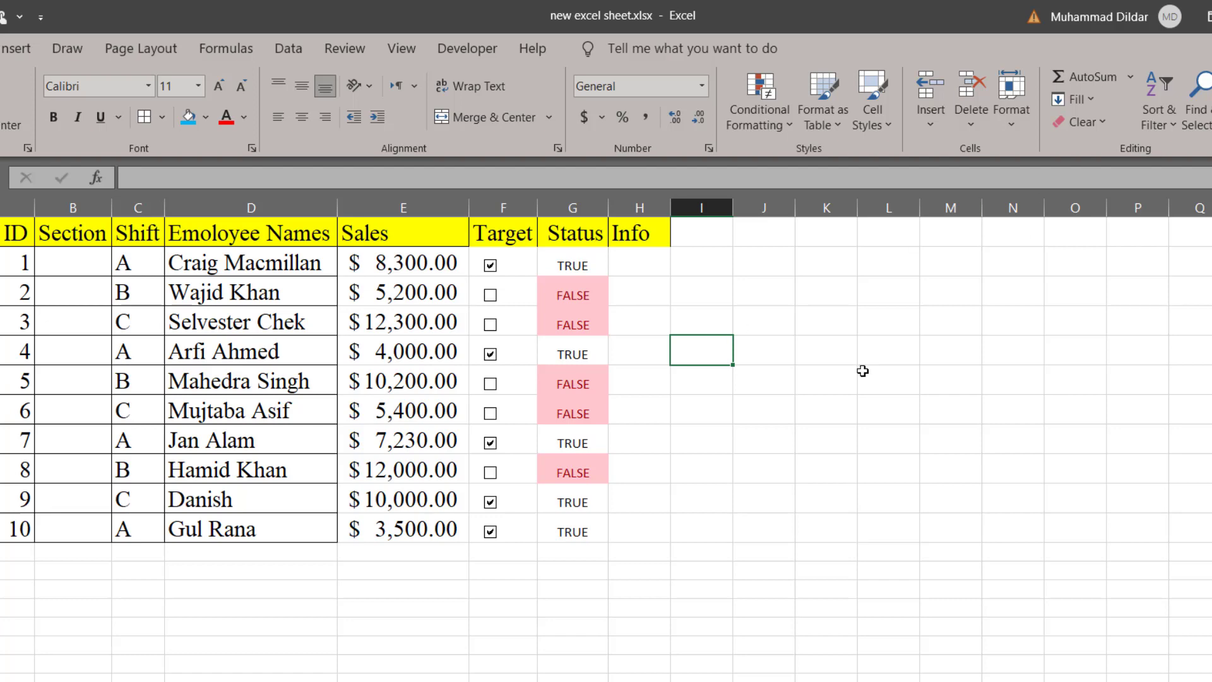
# Step: Enter the formula =IF(G2=false, "Not Achieved", "Achieved") in Info cell H2
pyautogui.click(639, 265)
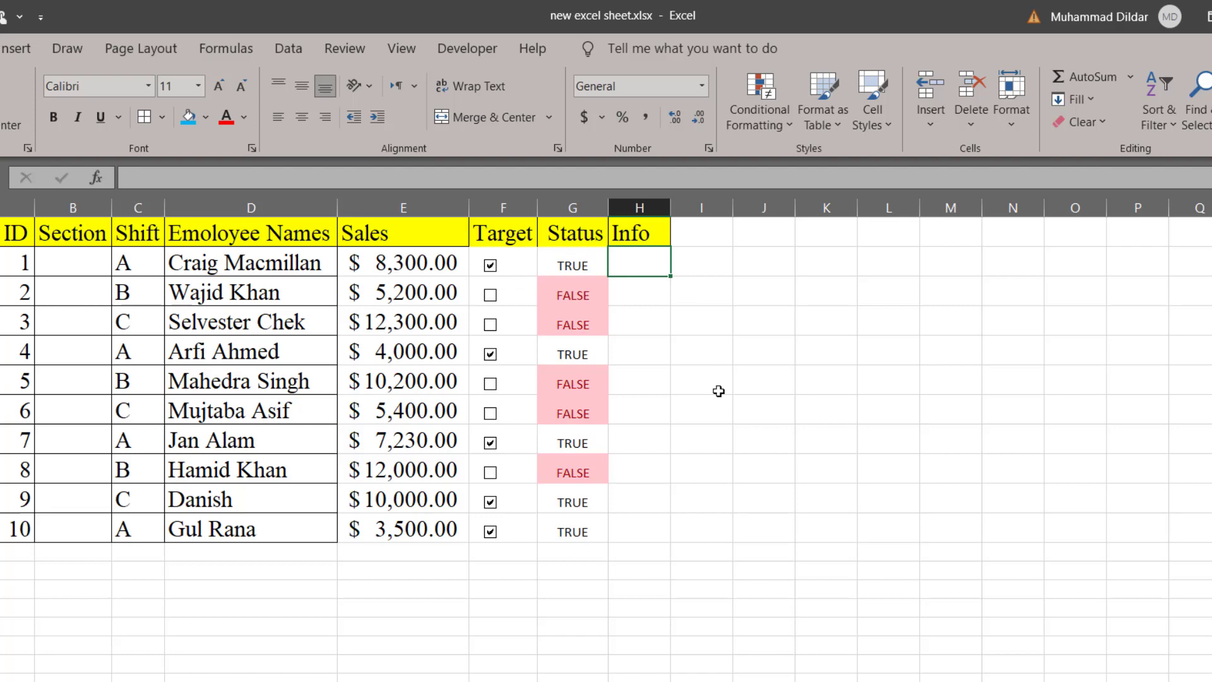
pyautogui.write('=')
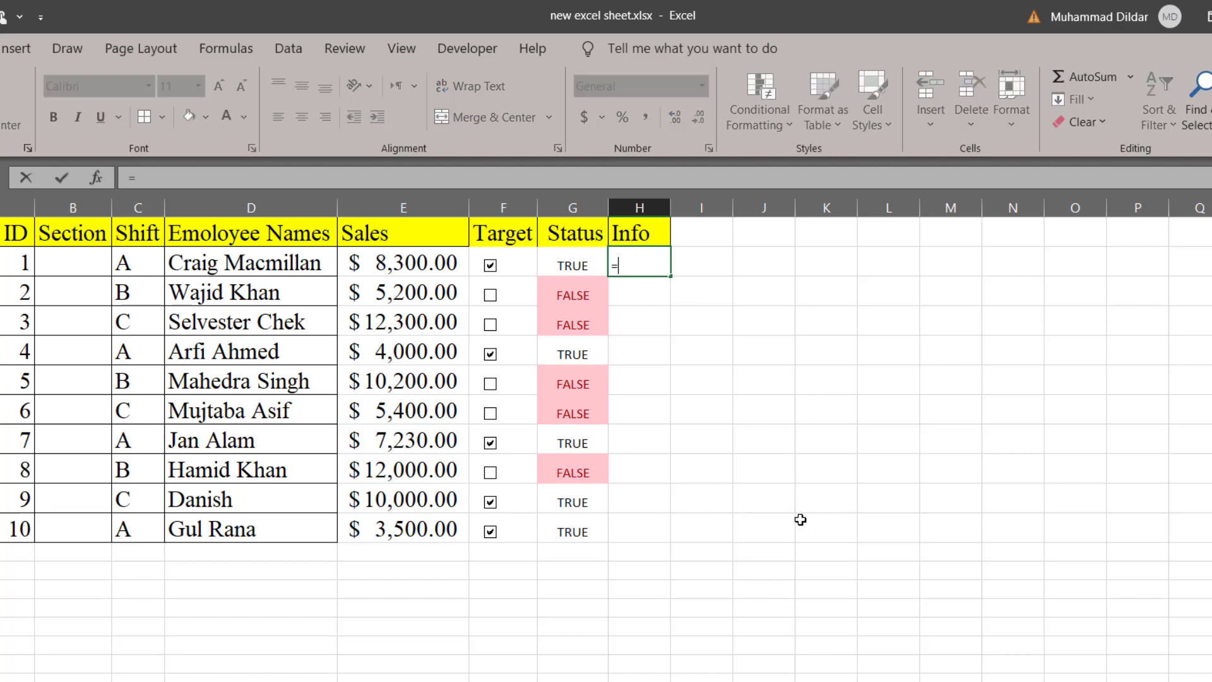
pyautogui.write('IF(')
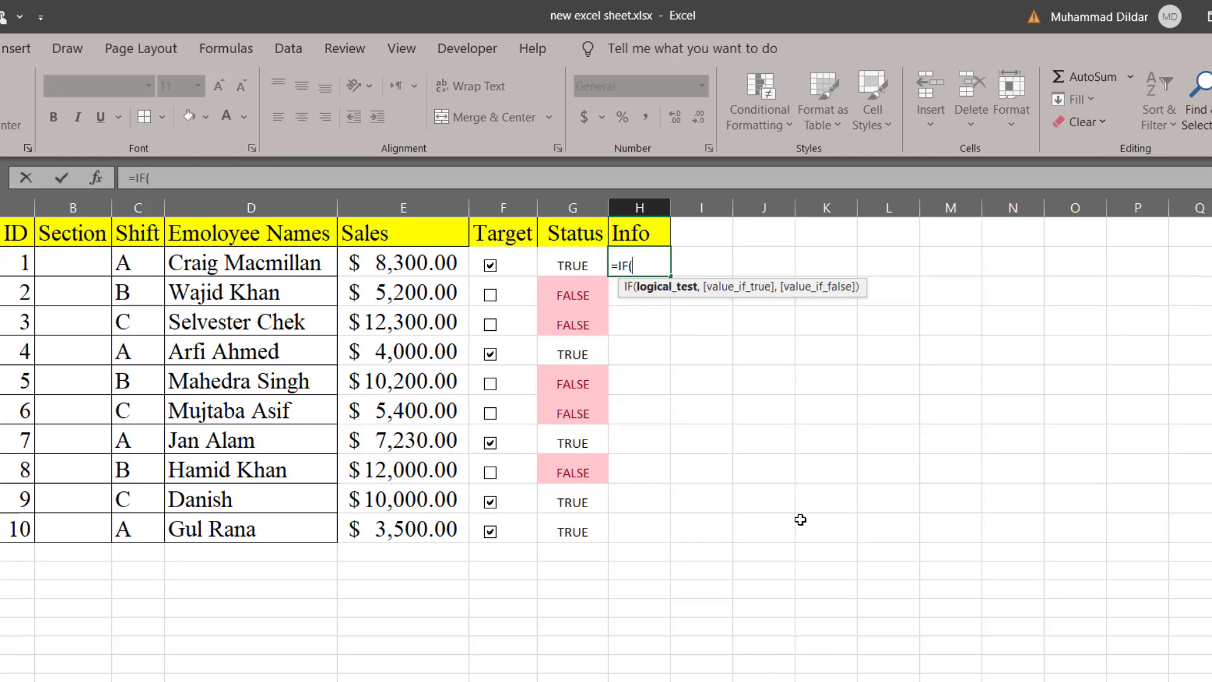
pyautogui.click(572, 266)
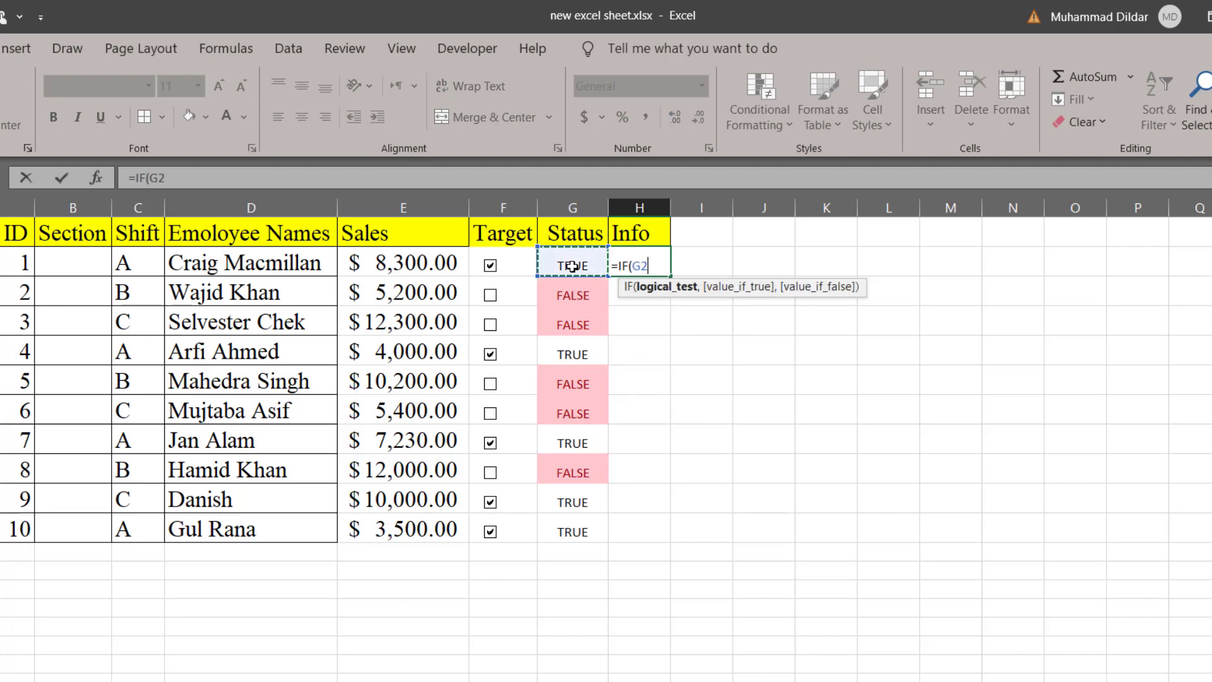
pyautogui.write('=f')
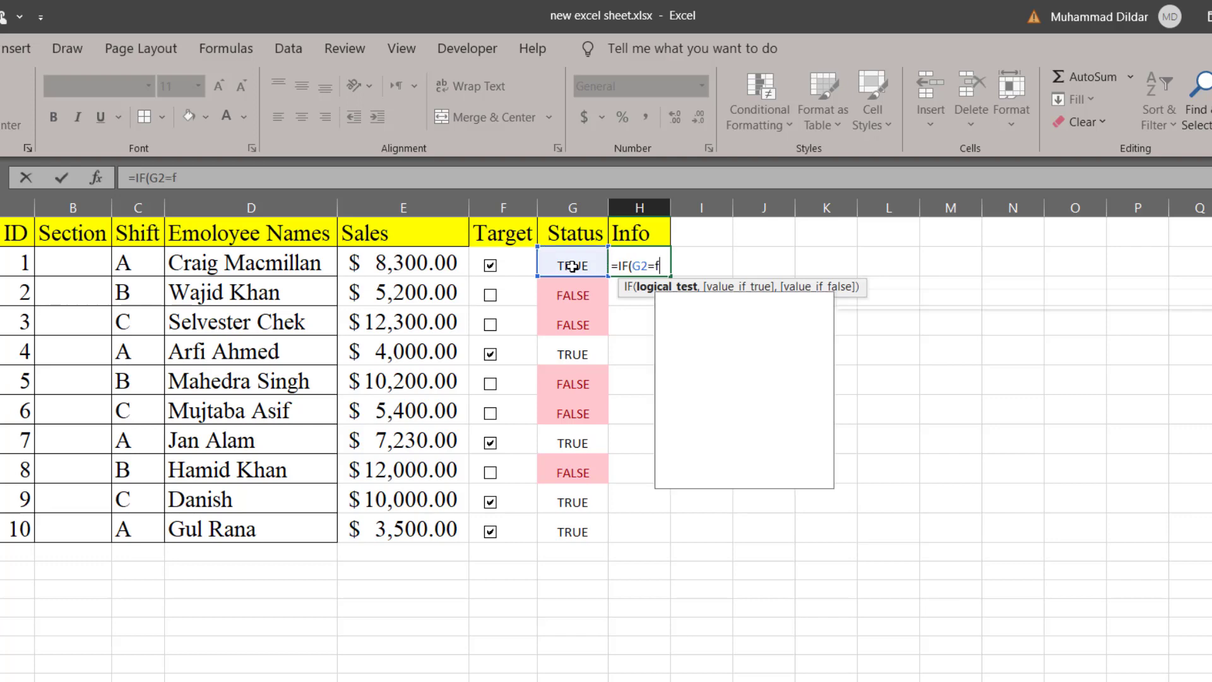
pyautogui.write('lase, "')
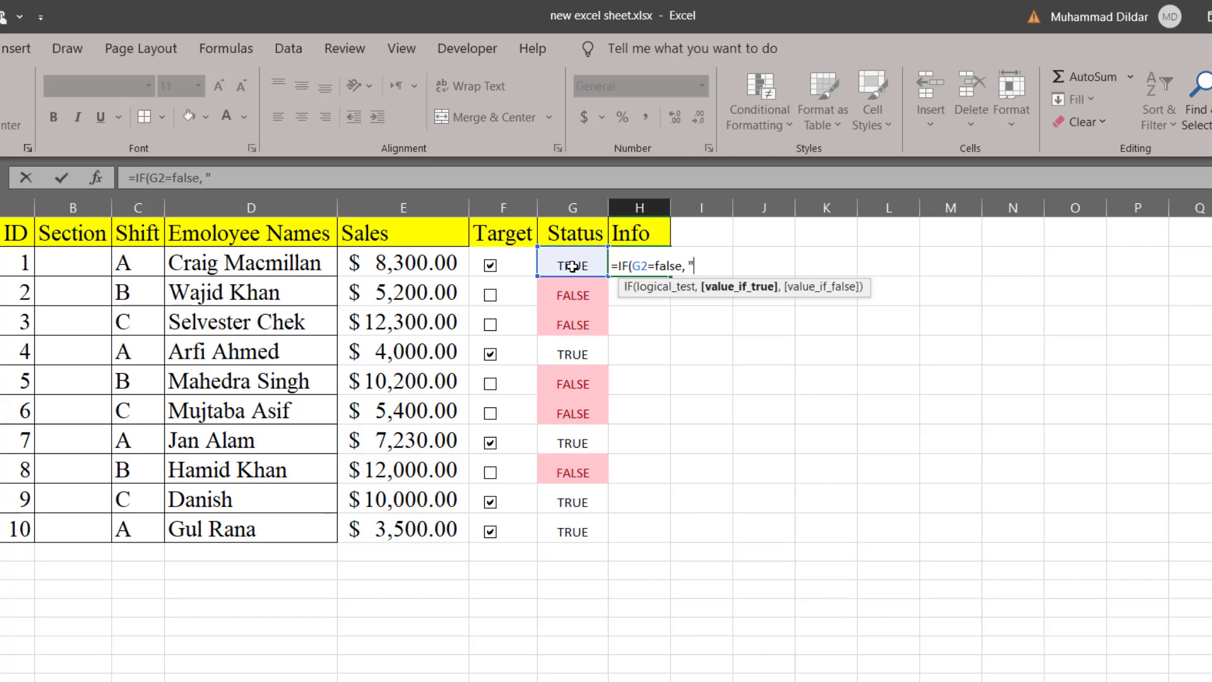
pyautogui.write('Not Achieved')
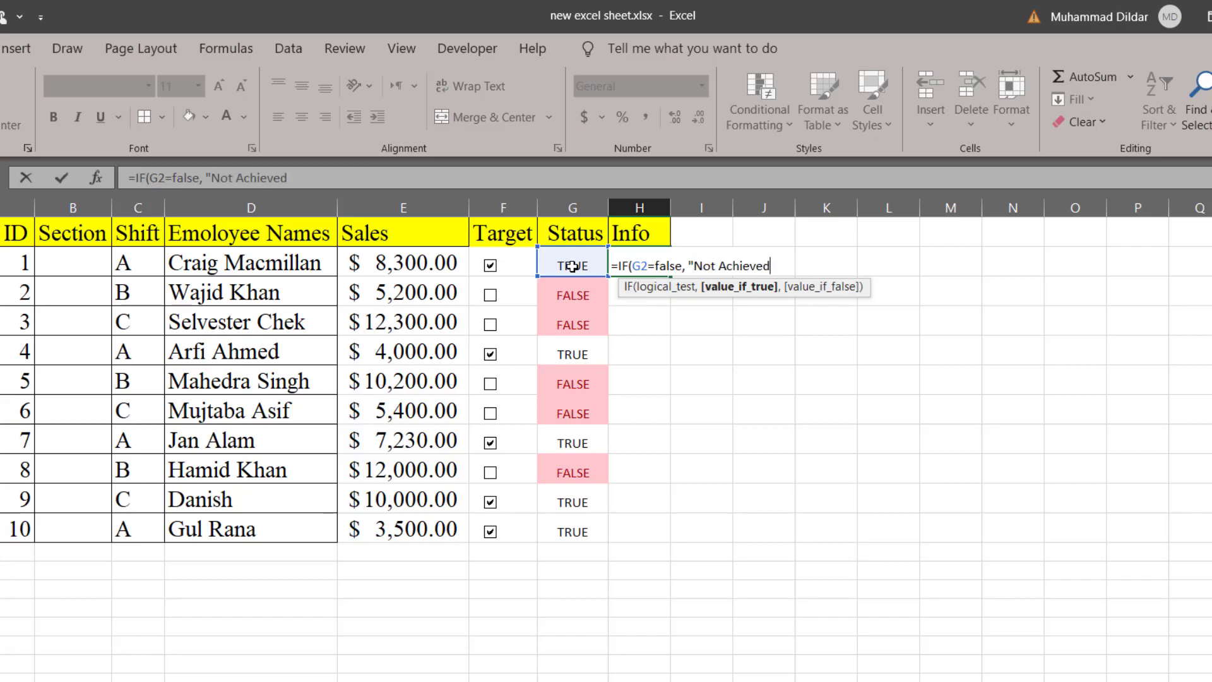
pyautogui.write('",')
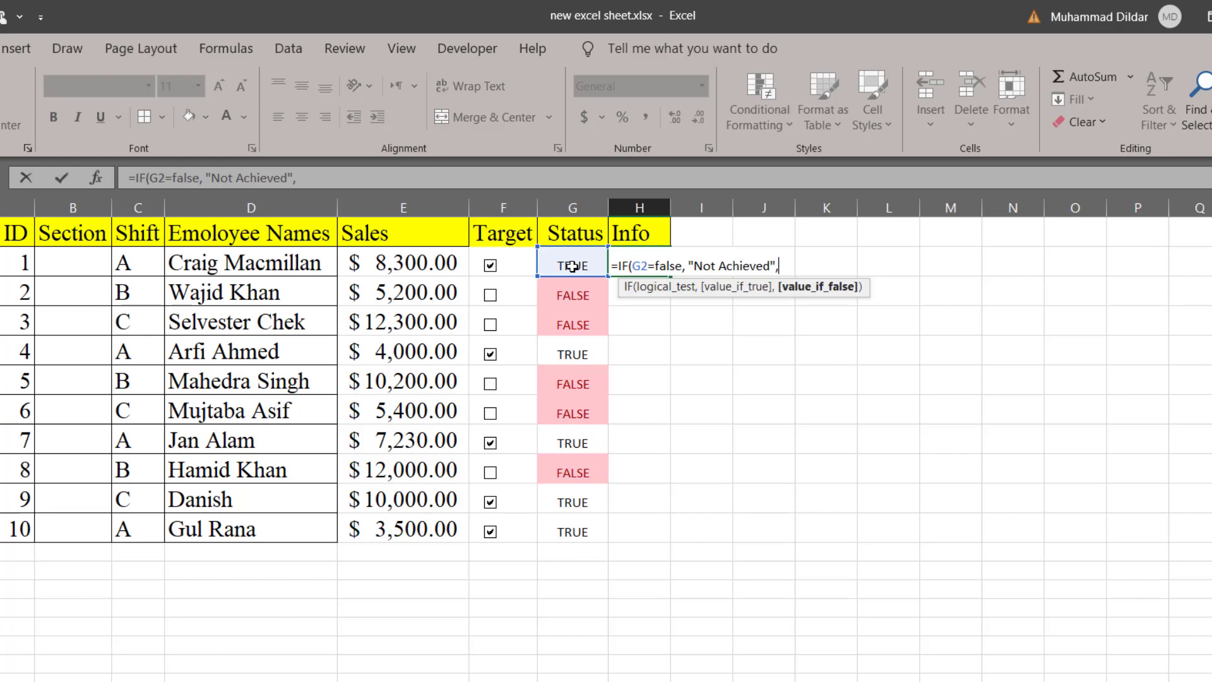
pyautogui.write(' "Achieved"')
pyautogui.press('Return')
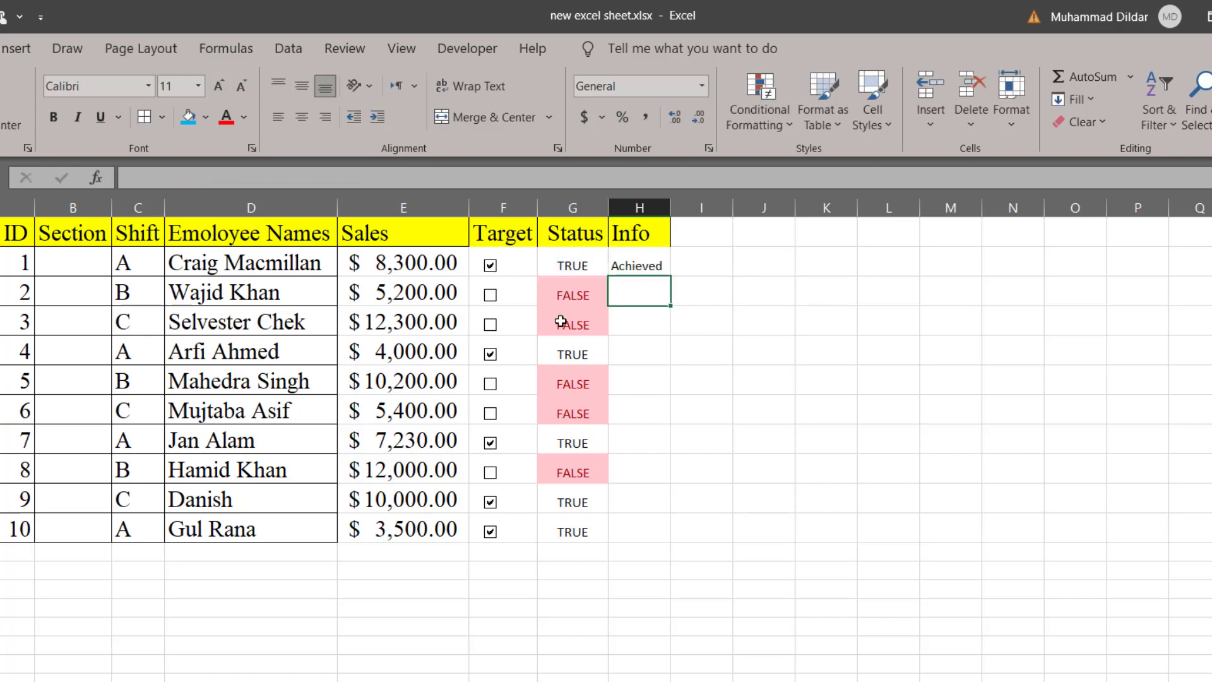
# Step: Test the Info formula in H2 by clearing and re-ticking the check box in F2 twice
pyautogui.click(492, 268)
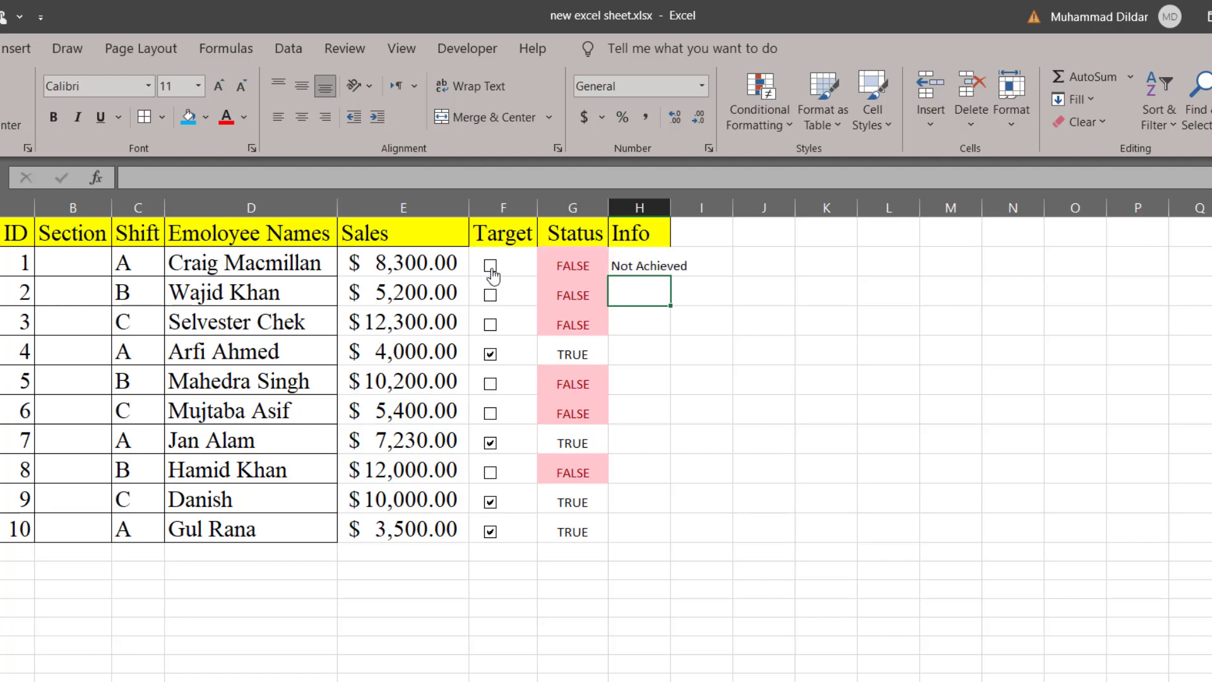
pyautogui.click(492, 269)
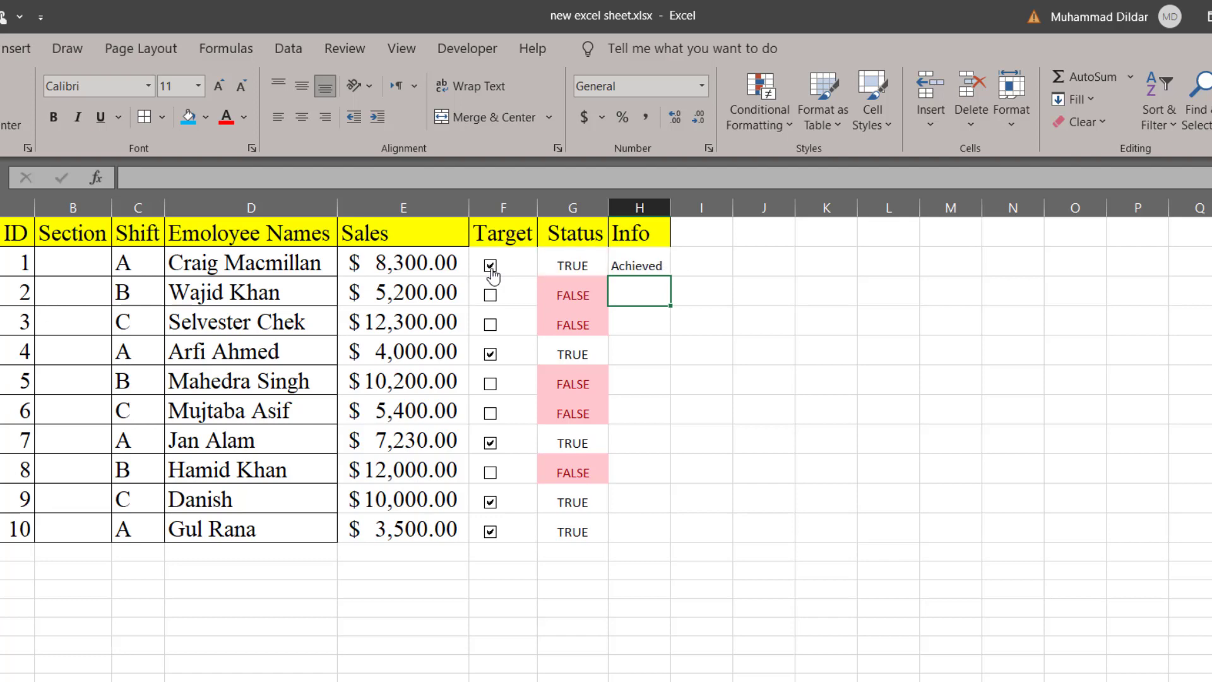
pyautogui.click(493, 268)
pyautogui.click(492, 268)
# Step: Fill the Info formula from H2 down through H11
pyautogui.click(651, 267)
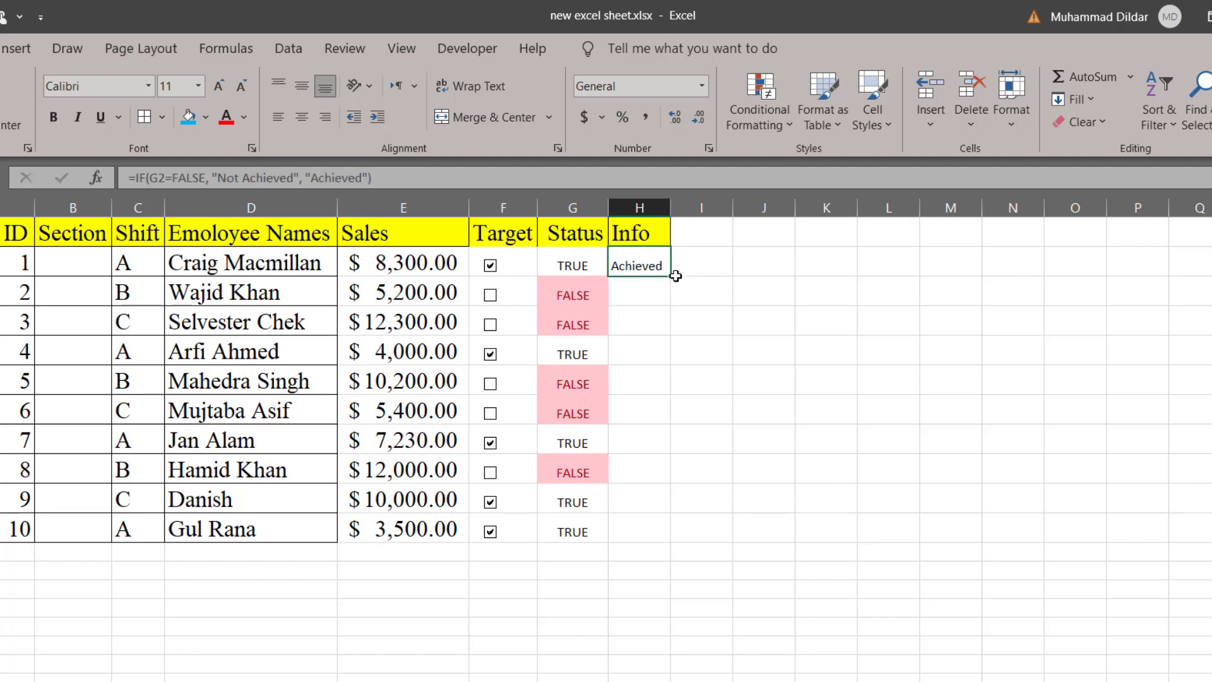
pyautogui.moveTo(669, 275); pyautogui.dragTo(654, 531)
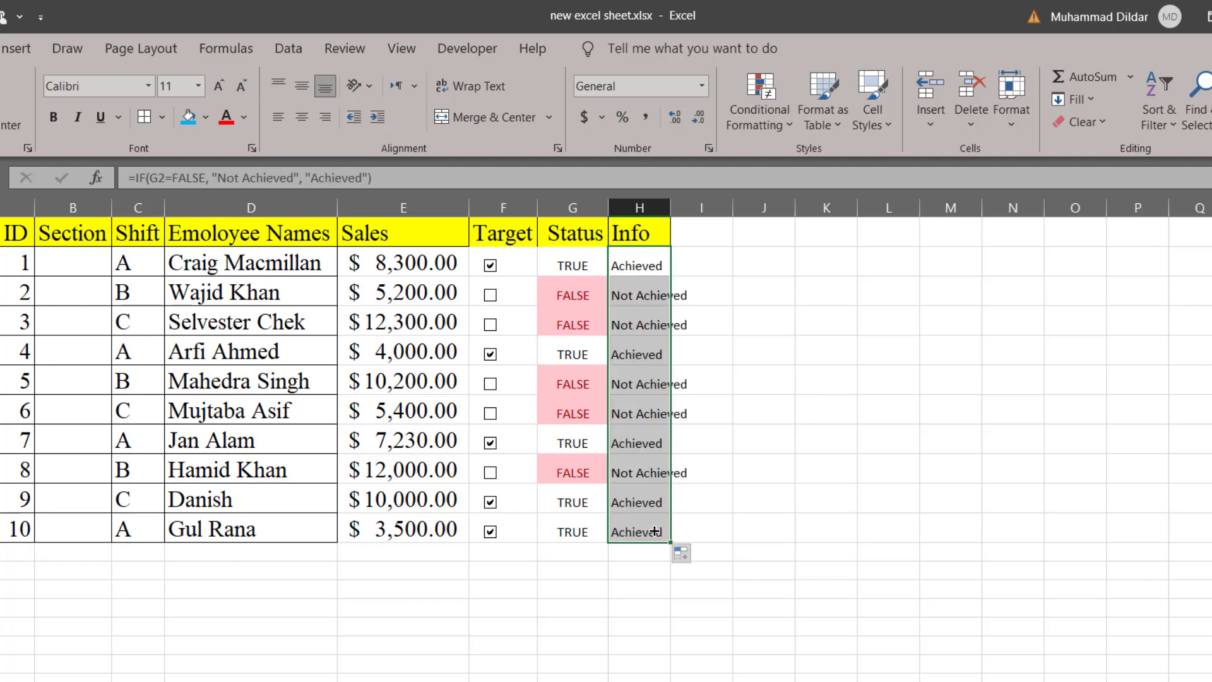
pyautogui.click(870, 476)
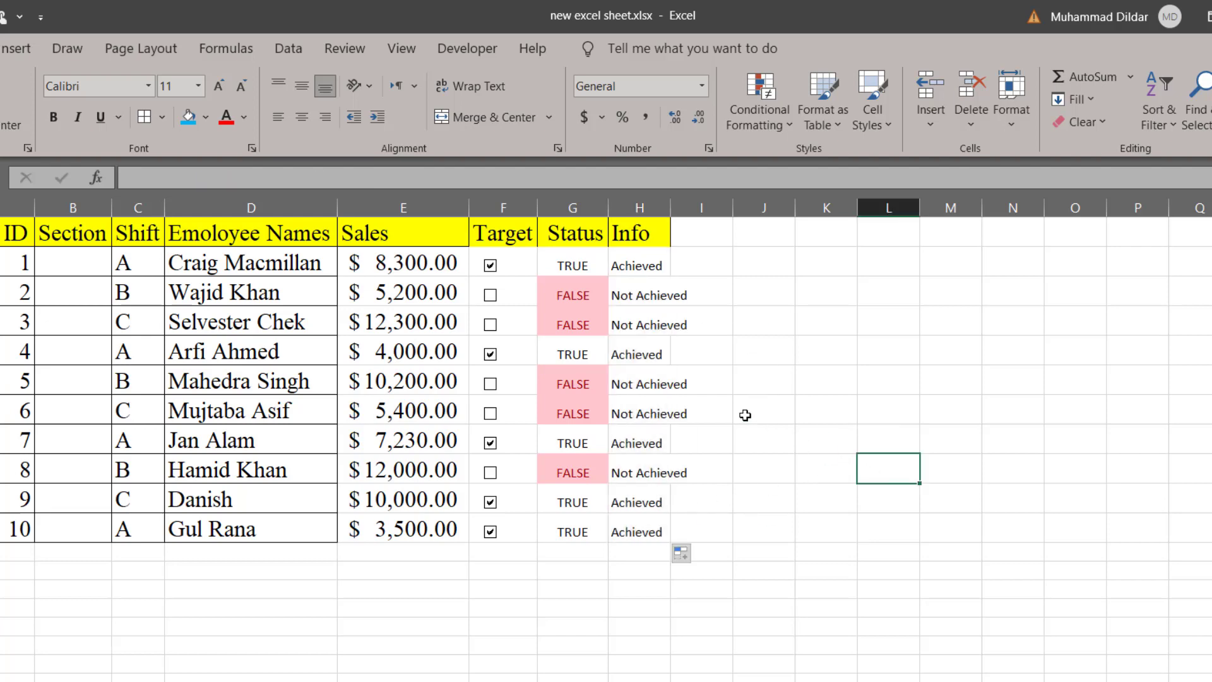
# Step: Tick the check boxes in F3, F4, F6, F7 and F9 of the Target column
pyautogui.click(491, 296)
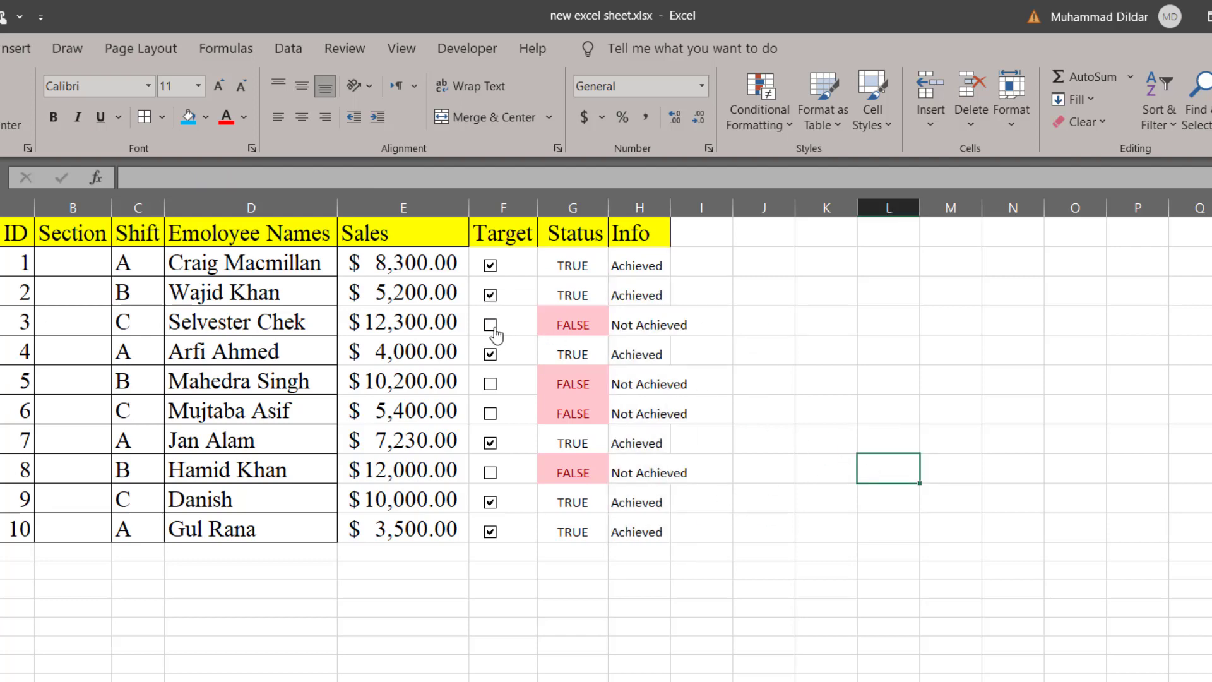
pyautogui.click(491, 325)
pyautogui.click(490, 383)
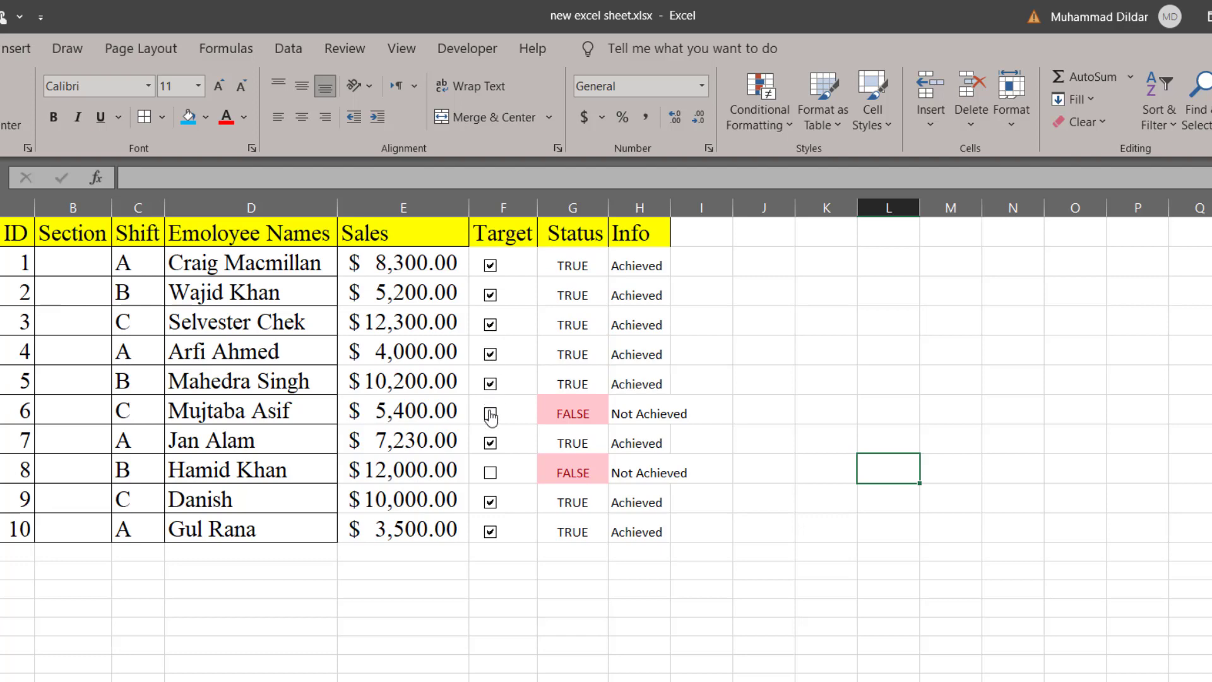
pyautogui.click(491, 414)
pyautogui.click(491, 473)
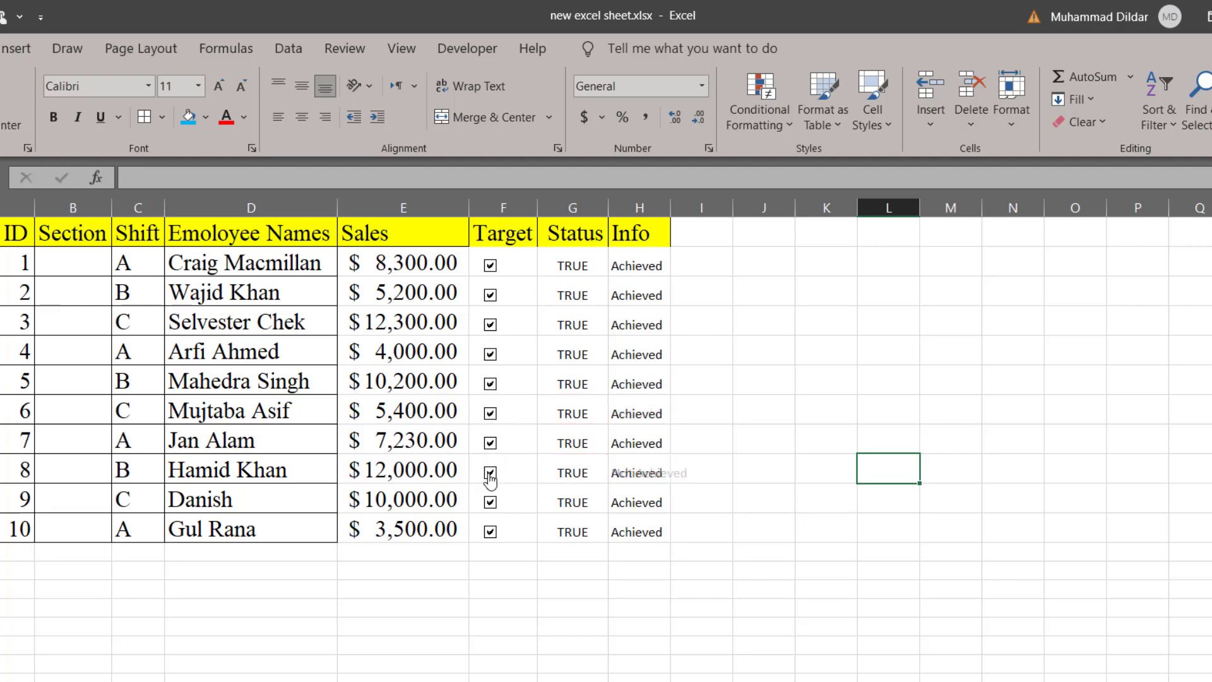